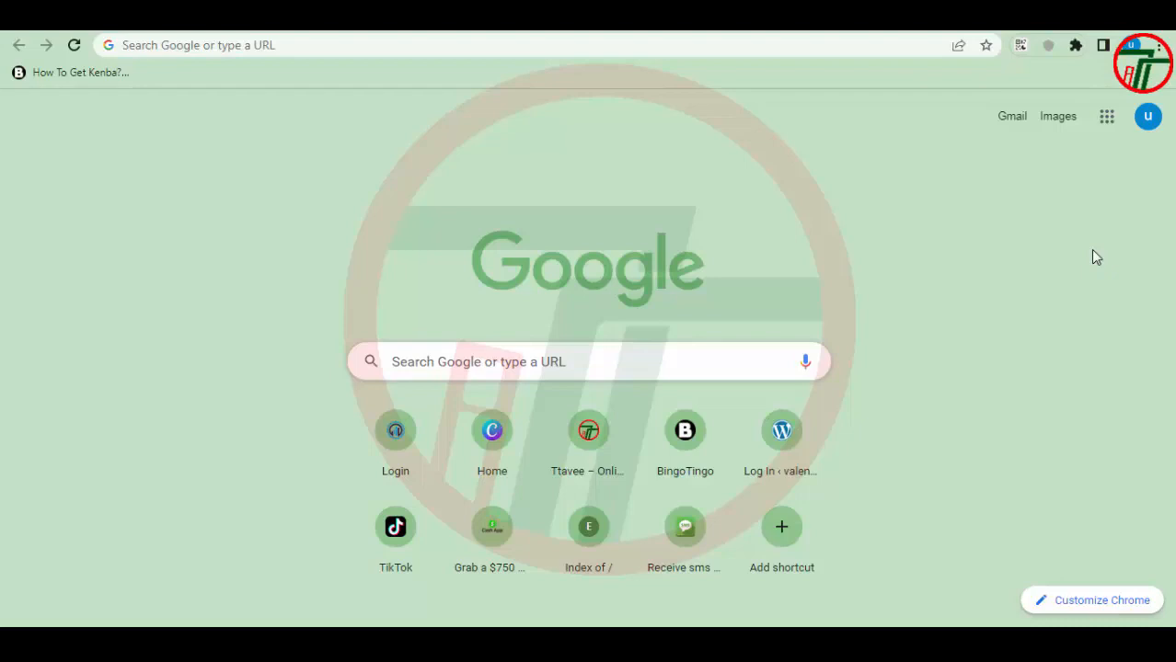
Open the CPABuild members dashboard and go to the content locker Build/Modify Locker page.
{"action": "left_click", "coordinate": [796, 139]}
{"action": "left_click", "coordinate": [393, 462]}
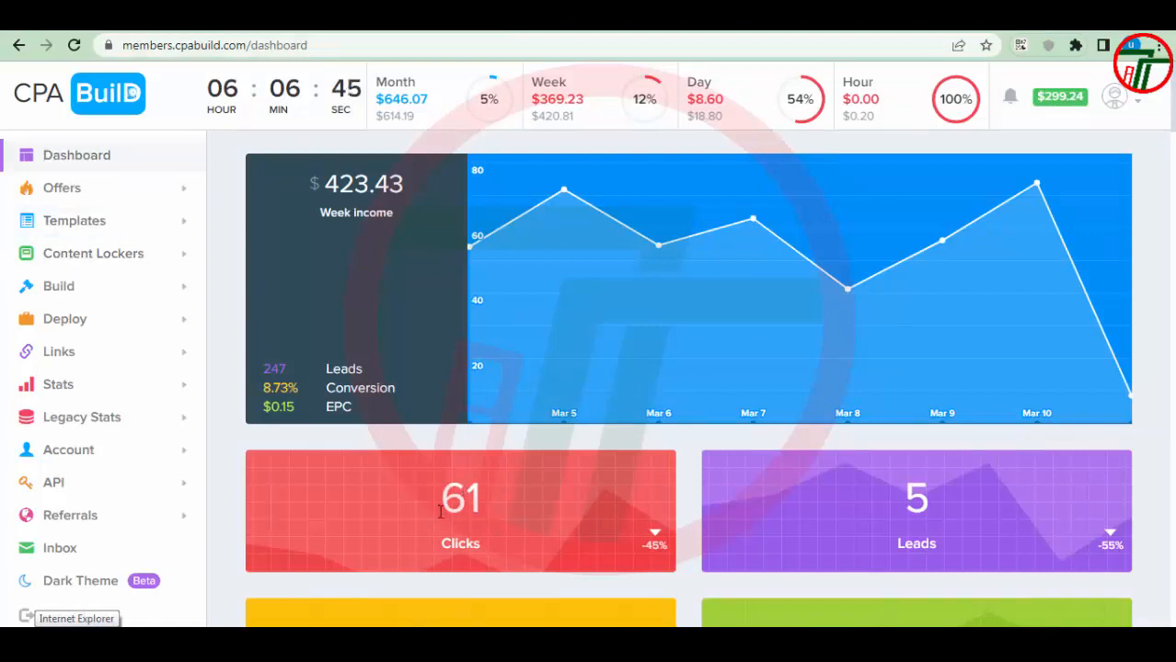
{"action": "left_click", "coordinate": [113, 264]}
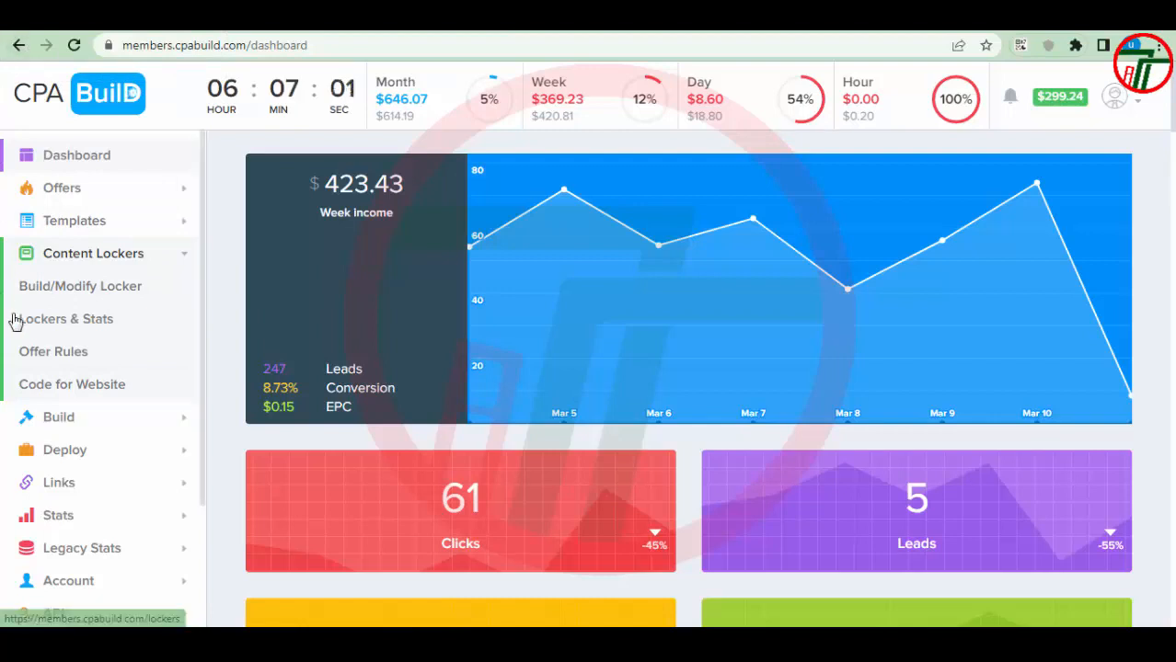
{"action": "left_click", "coordinate": [117, 297]}
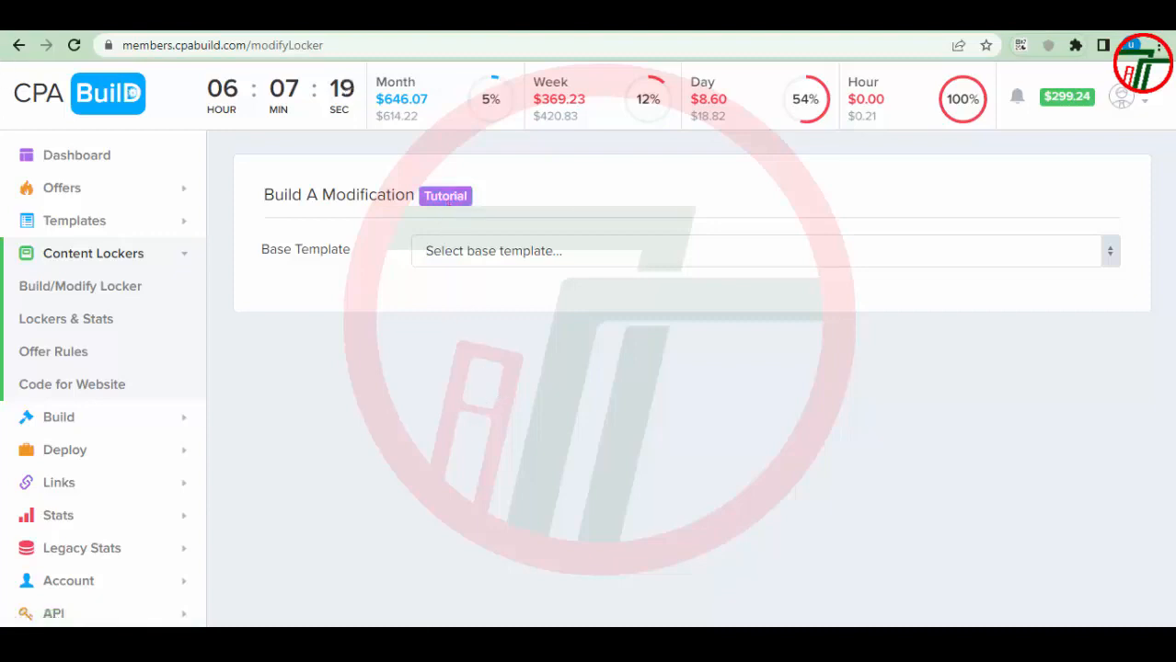
Start a new modification based on the Human Verification template and name it "Gift Card".
{"action": "left_click", "coordinate": [528, 262]}
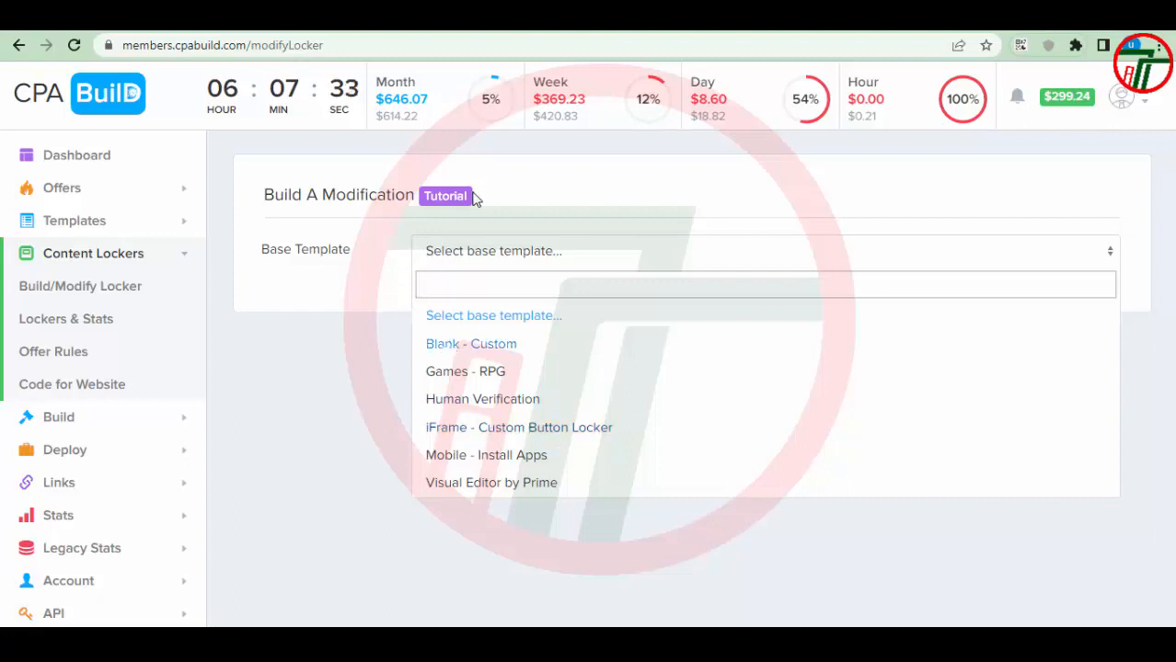
{"action": "left_click", "coordinate": [477, 401]}
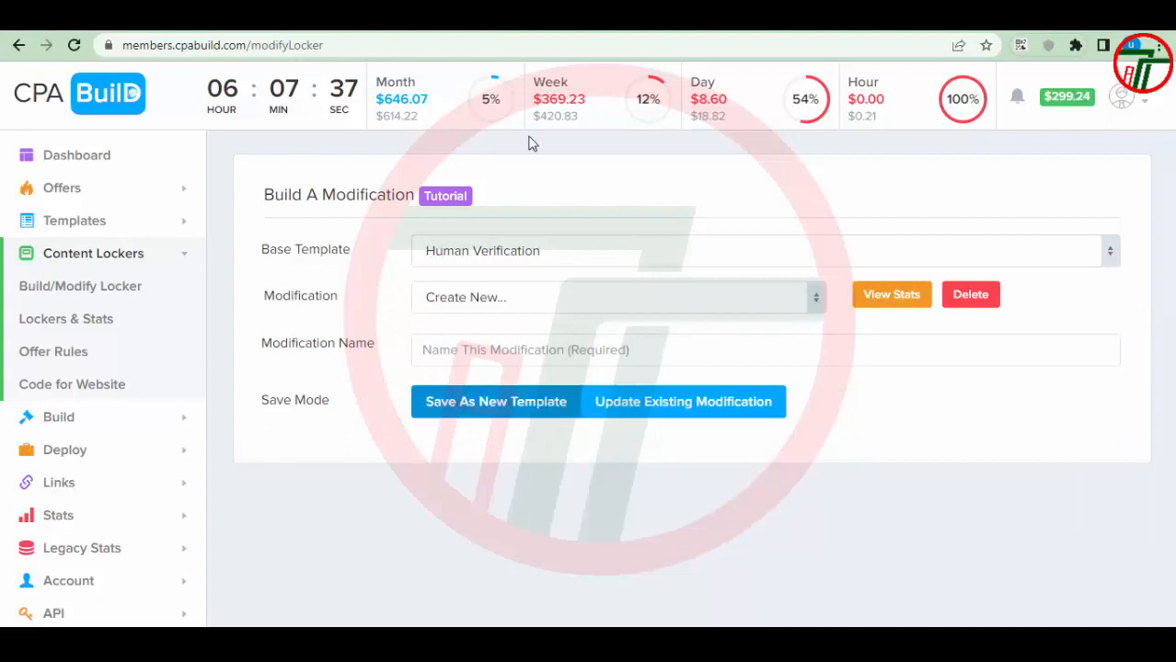
{"action": "left_click", "coordinate": [520, 304]}
{"action": "left_click", "coordinate": [465, 391]}
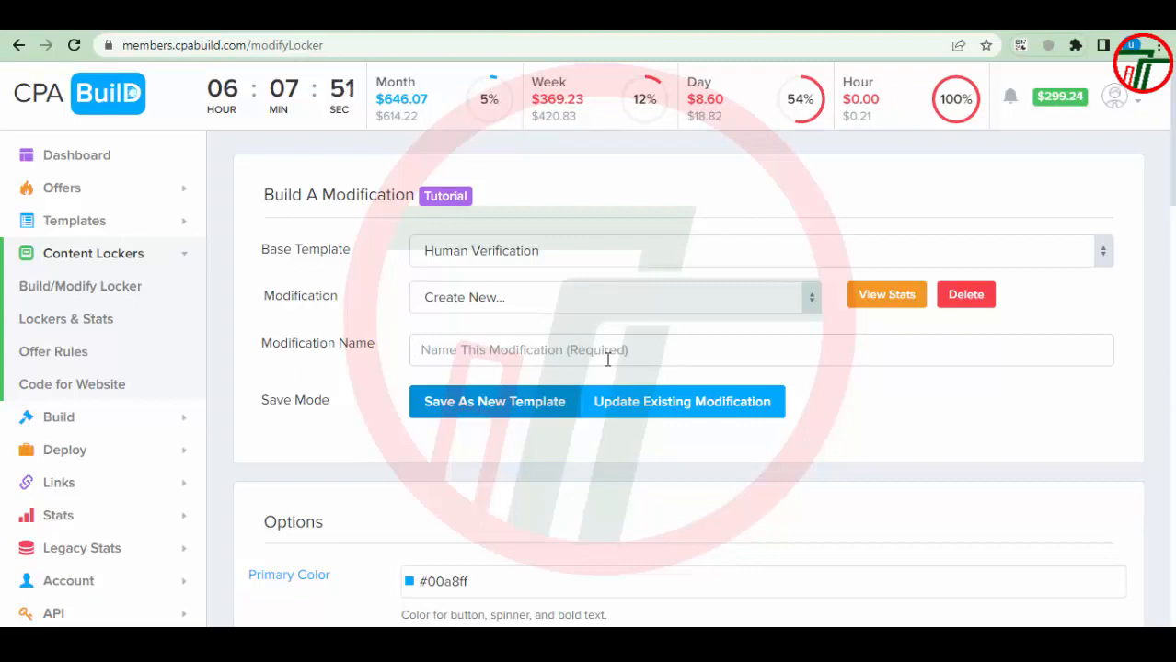
{"action": "type", "text": "Gift Card"}
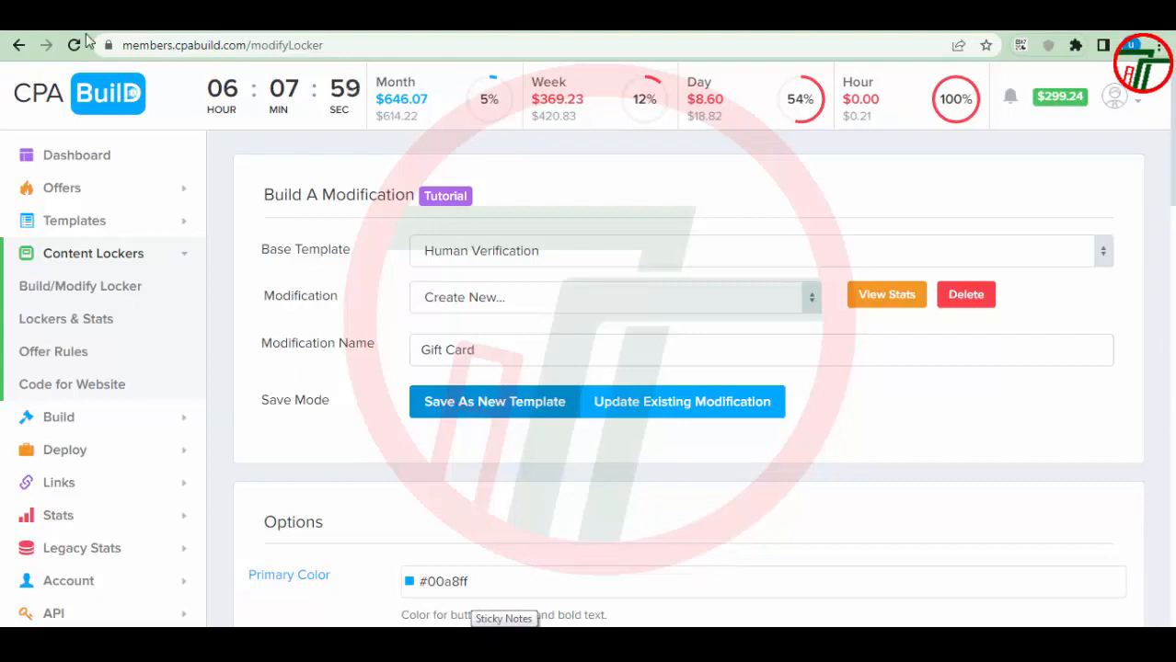
Examine the locker's option fields, including the colors, title/footer font, locker icon and offer box titles.
{"action": "scroll", "coordinate": [520, 384], "scroll_direction": "down", "scroll_amount": 2}
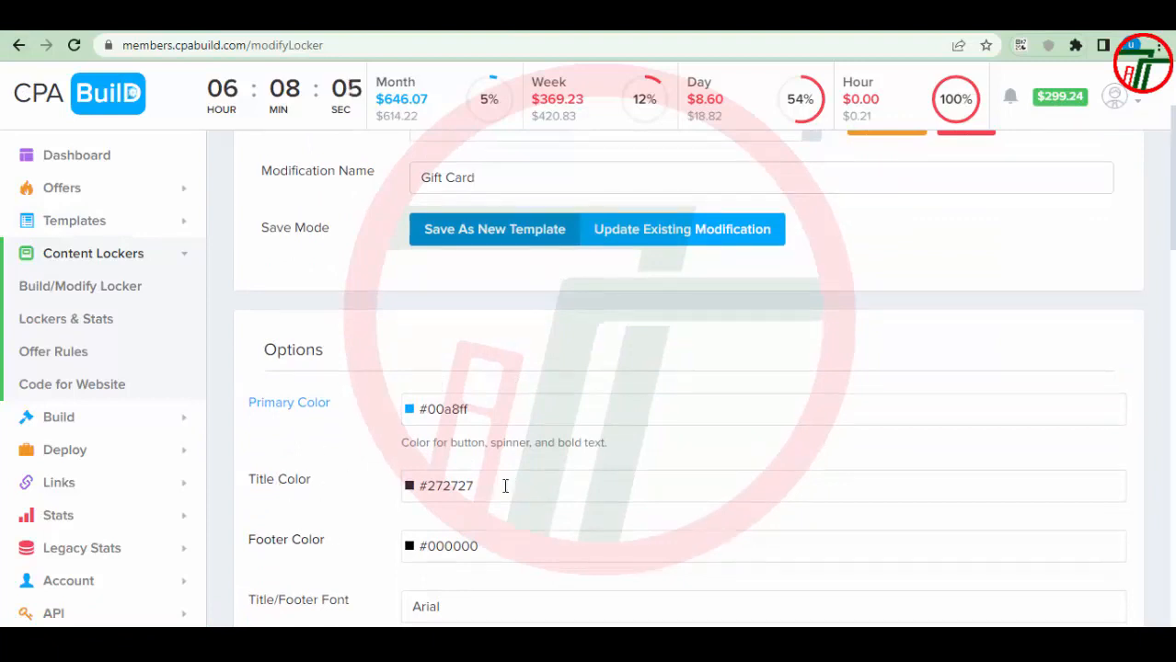
{"action": "scroll", "coordinate": [505, 486], "scroll_direction": "down", "scroll_amount": 1}
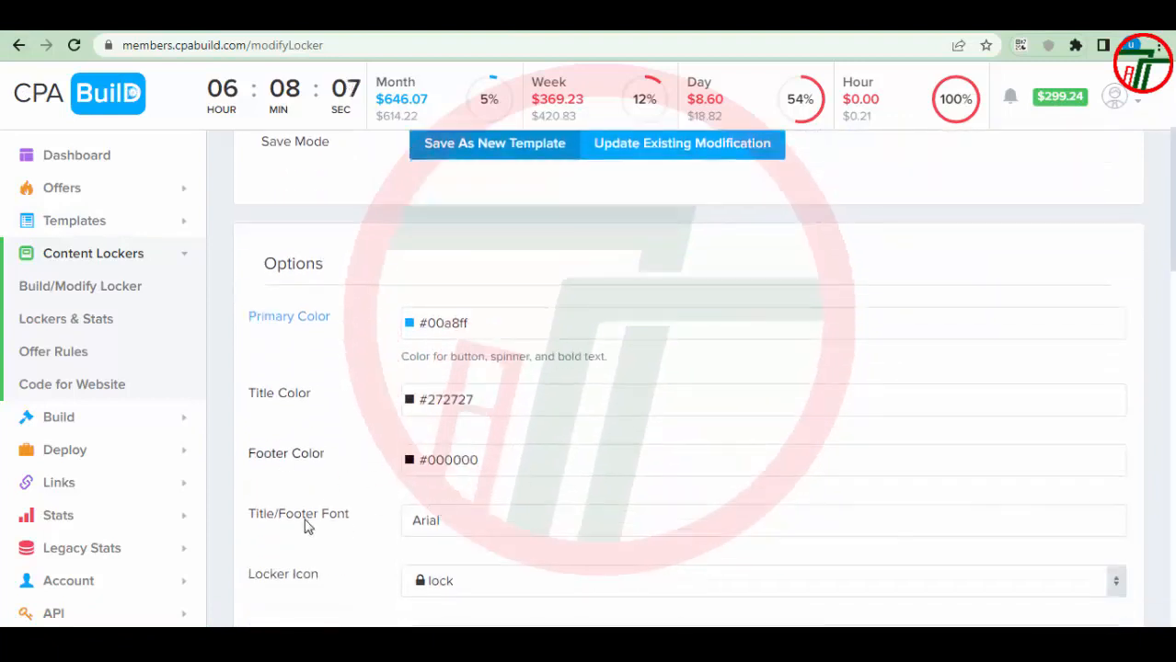
{"action": "scroll", "coordinate": [460, 516], "scroll_direction": "down", "scroll_amount": 2}
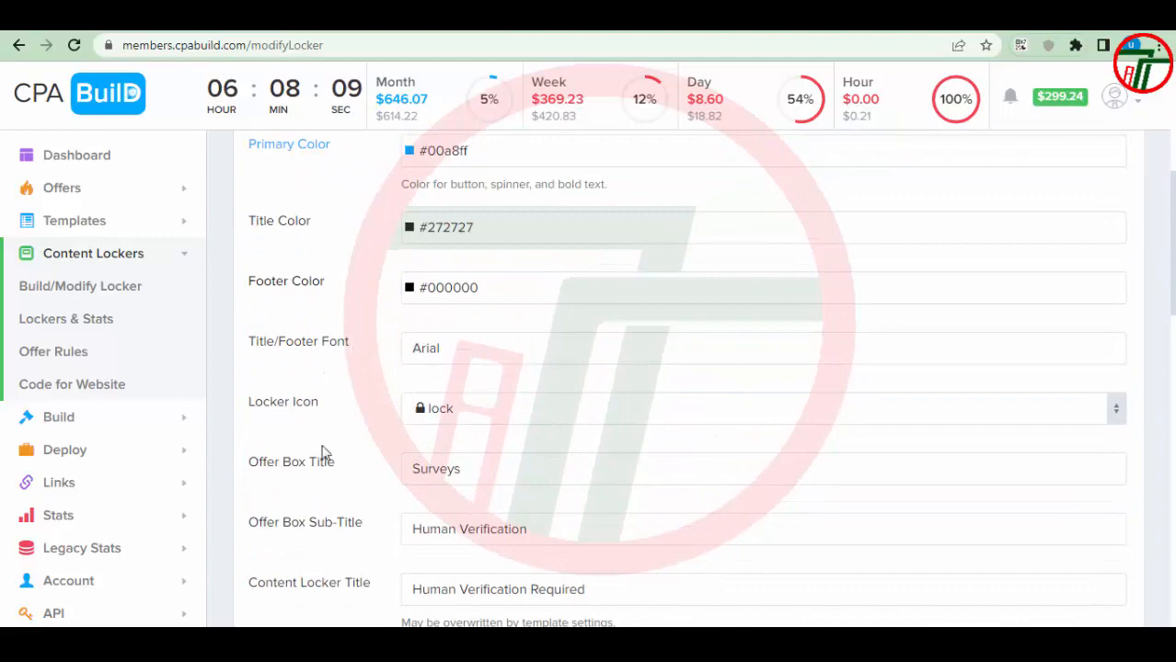
{"action": "scroll", "coordinate": [438, 452], "scroll_direction": "up", "scroll_amount": 3}
{"action": "scroll", "coordinate": [490, 383], "scroll_direction": "down", "scroll_amount": 2}
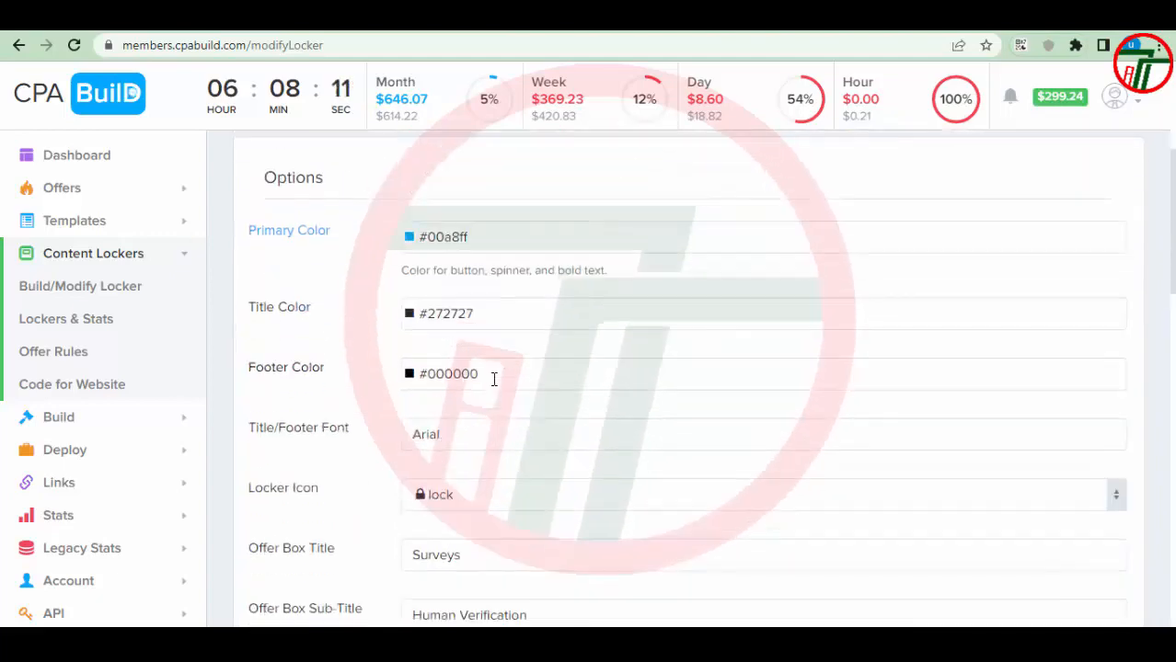
{"action": "double_click", "coordinate": [409, 431]}
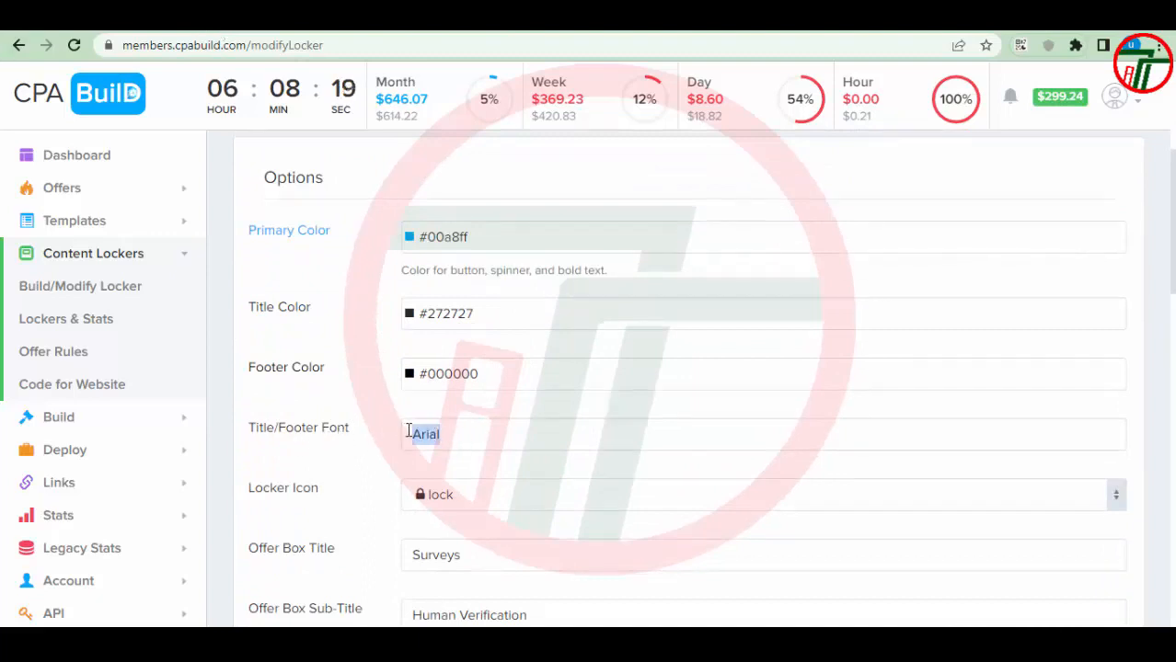
{"action": "left_click", "coordinate": [467, 434]}
{"action": "left_click_drag", "start_coordinate": [468, 434], "coordinate": [402, 440]}
{"action": "left_click", "coordinate": [473, 438]}
{"action": "double_click", "coordinate": [407, 425]}
{"action": "left_click_drag", "start_coordinate": [283, 492], "coordinate": [453, 498]}
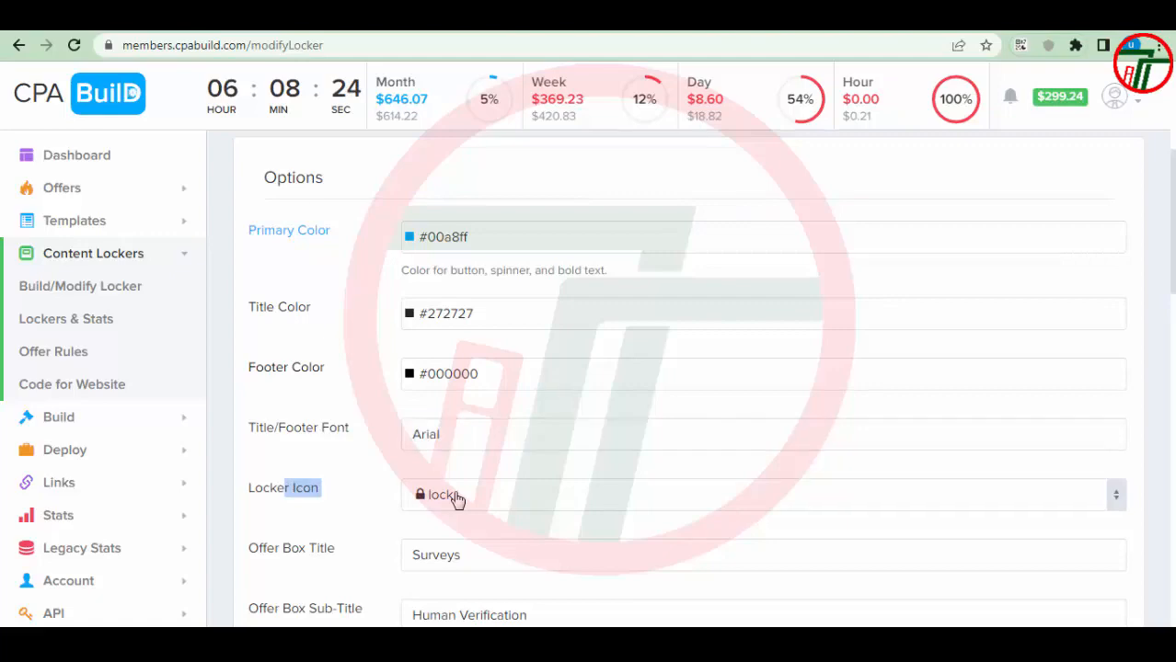
{"action": "left_click", "coordinate": [455, 498]}
Save the Gift Card locker with its default options and generate its preview.
{"action": "scroll", "coordinate": [329, 483], "scroll_direction": "down", "scroll_amount": 15}
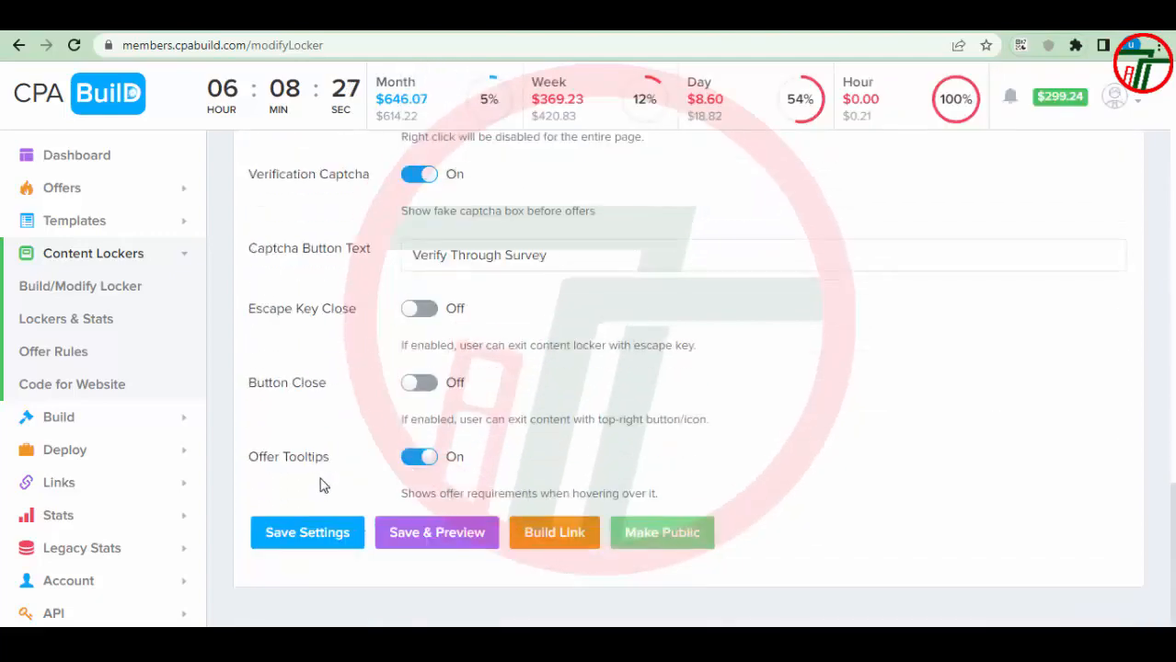
{"action": "scroll", "coordinate": [424, 543], "scroll_direction": "up", "scroll_amount": 12}
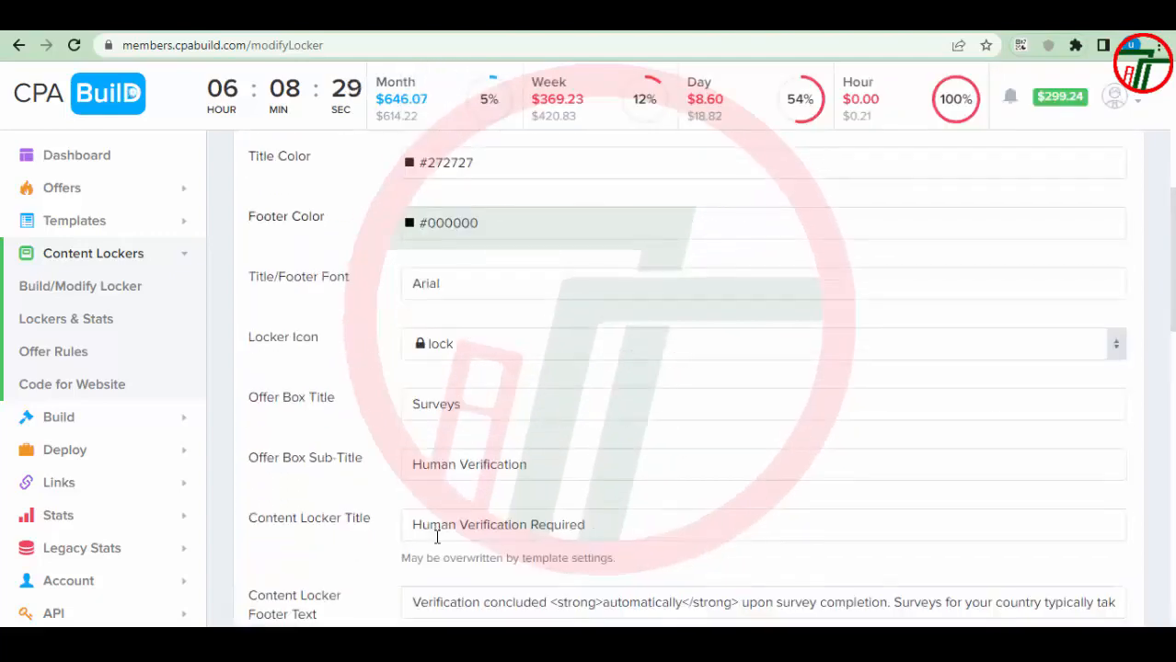
{"action": "scroll", "coordinate": [437, 538], "scroll_direction": "down", "scroll_amount": 12}
{"action": "left_click", "coordinate": [434, 576]}
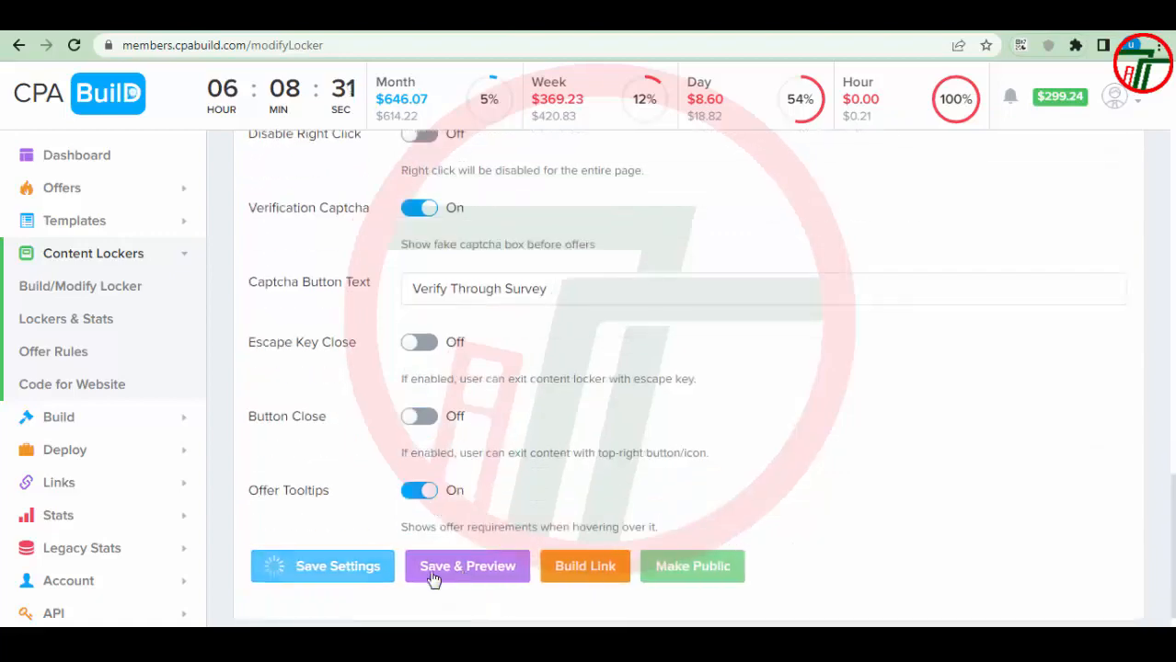
Test the locker preview by starting Verify Through Survey, then try to close the survey box.
{"action": "scroll", "coordinate": [424, 487], "scroll_direction": "down", "scroll_amount": 1}
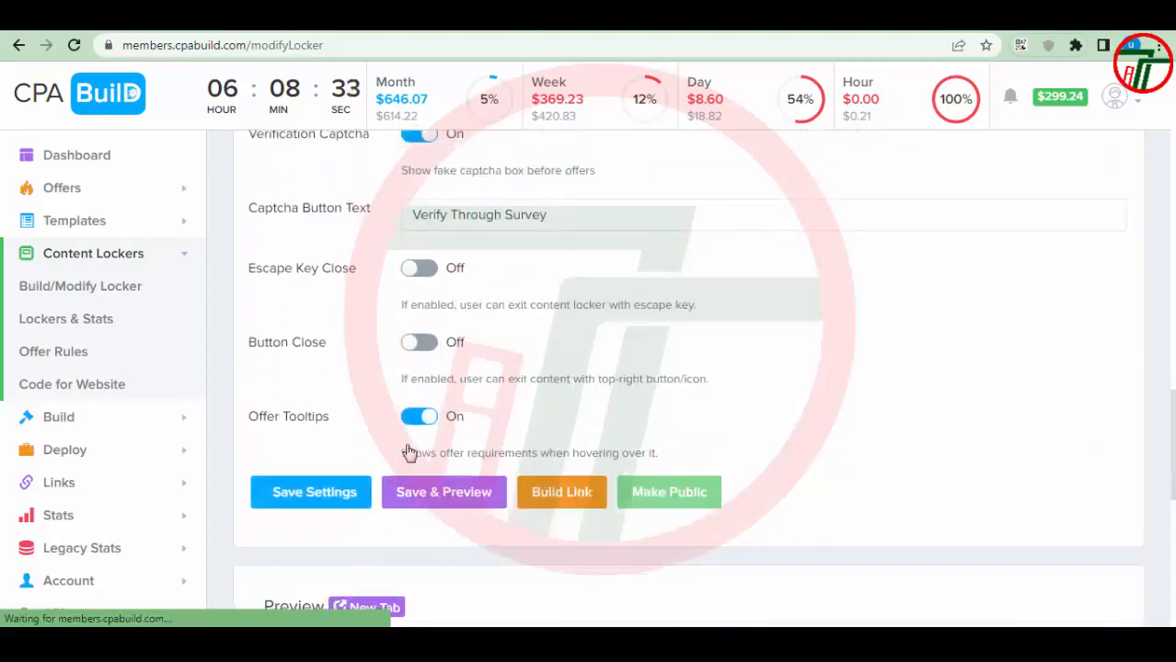
{"action": "scroll", "coordinate": [349, 469], "scroll_direction": "down", "scroll_amount": 5}
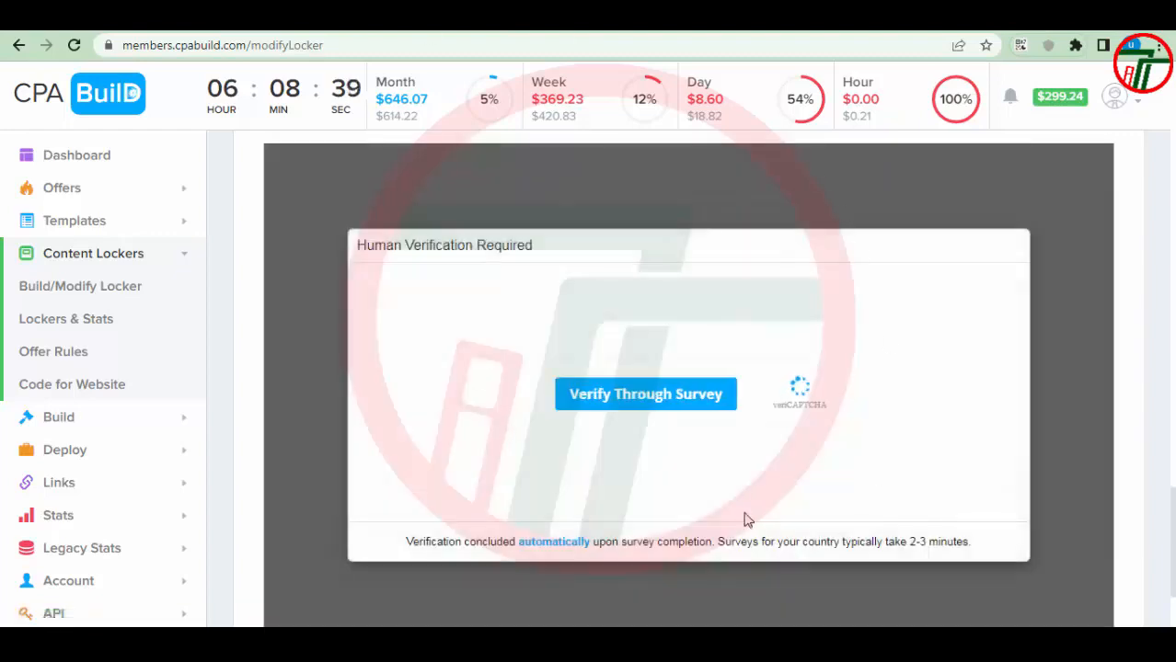
{"action": "left_click", "coordinate": [668, 409]}
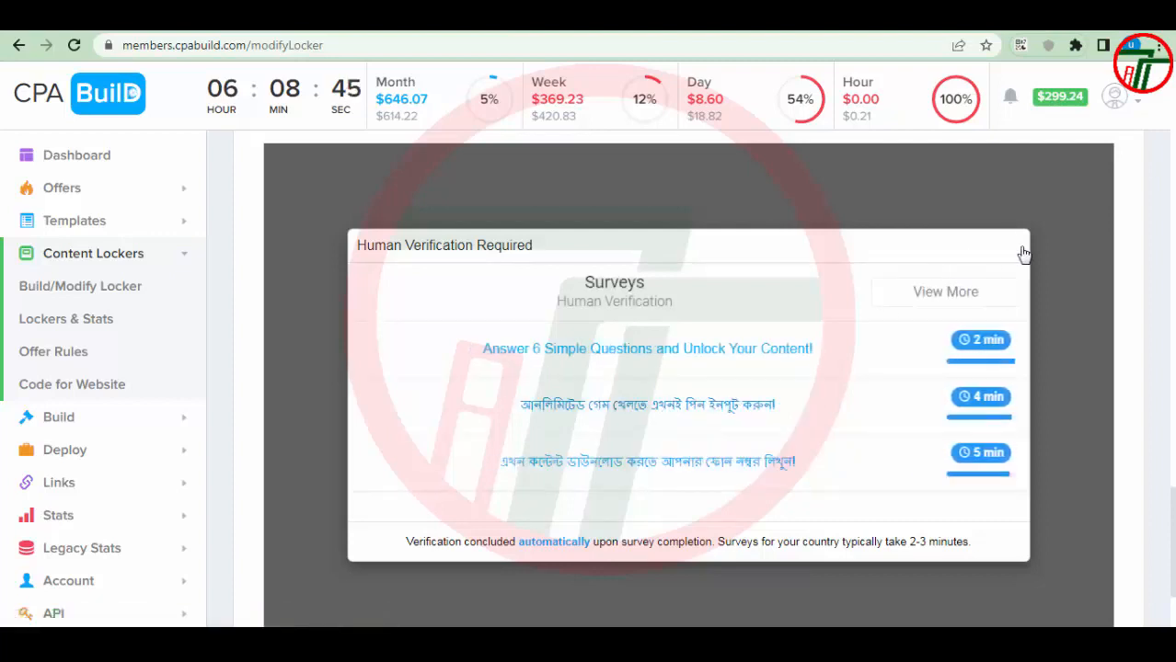
{"action": "triple_click", "coordinate": [1027, 257]}
{"action": "left_click", "coordinate": [1025, 257]}
Review the available locker icons and the offer box and content locker text fields.
{"action": "scroll", "coordinate": [451, 286], "scroll_direction": "up", "scroll_amount": 10}
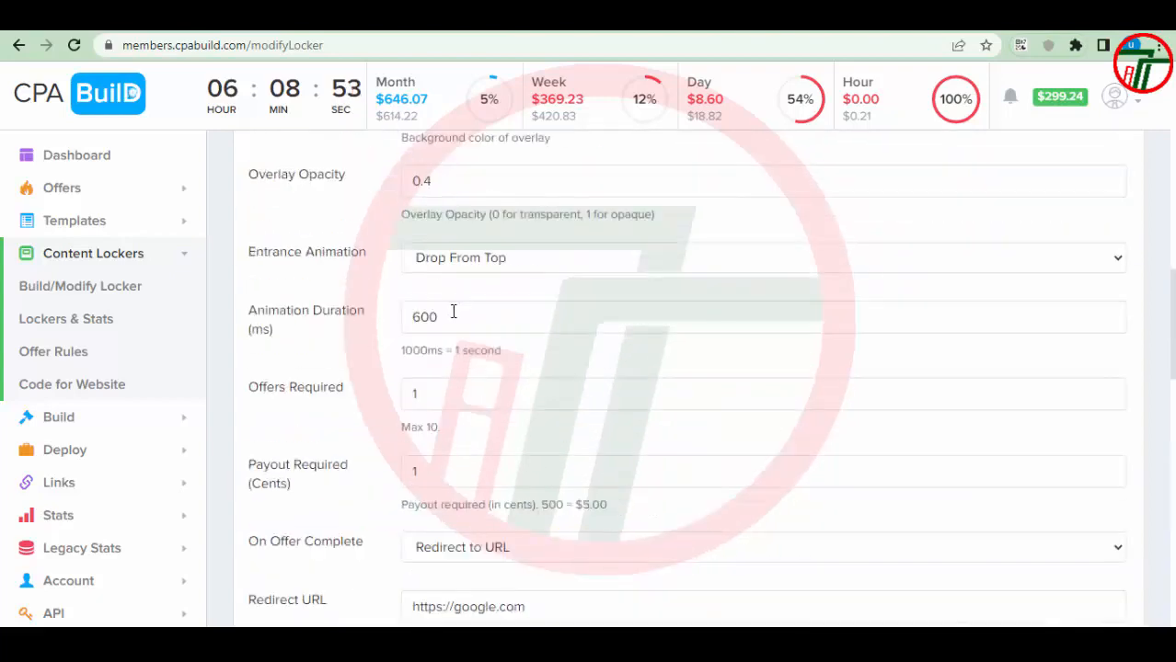
{"action": "scroll", "coordinate": [452, 313], "scroll_direction": "up", "scroll_amount": 2}
{"action": "scroll", "coordinate": [455, 316], "scroll_direction": "up", "scroll_amount": 4}
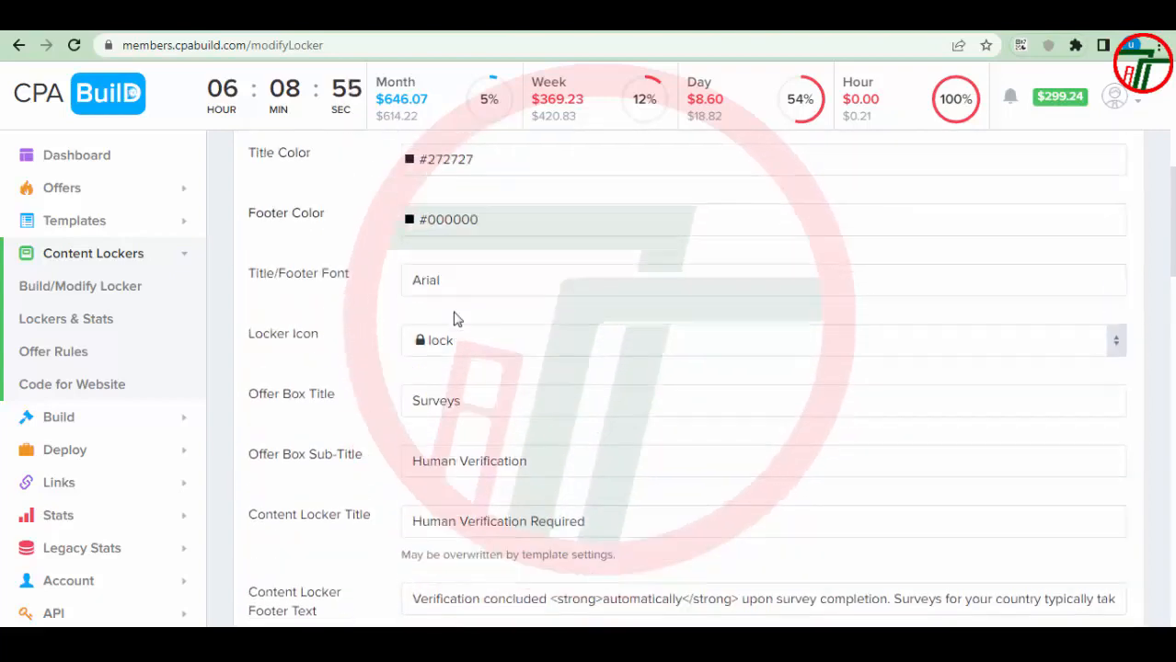
{"action": "scroll", "coordinate": [460, 359], "scroll_direction": "up", "scroll_amount": 1}
{"action": "left_click", "coordinate": [471, 373]}
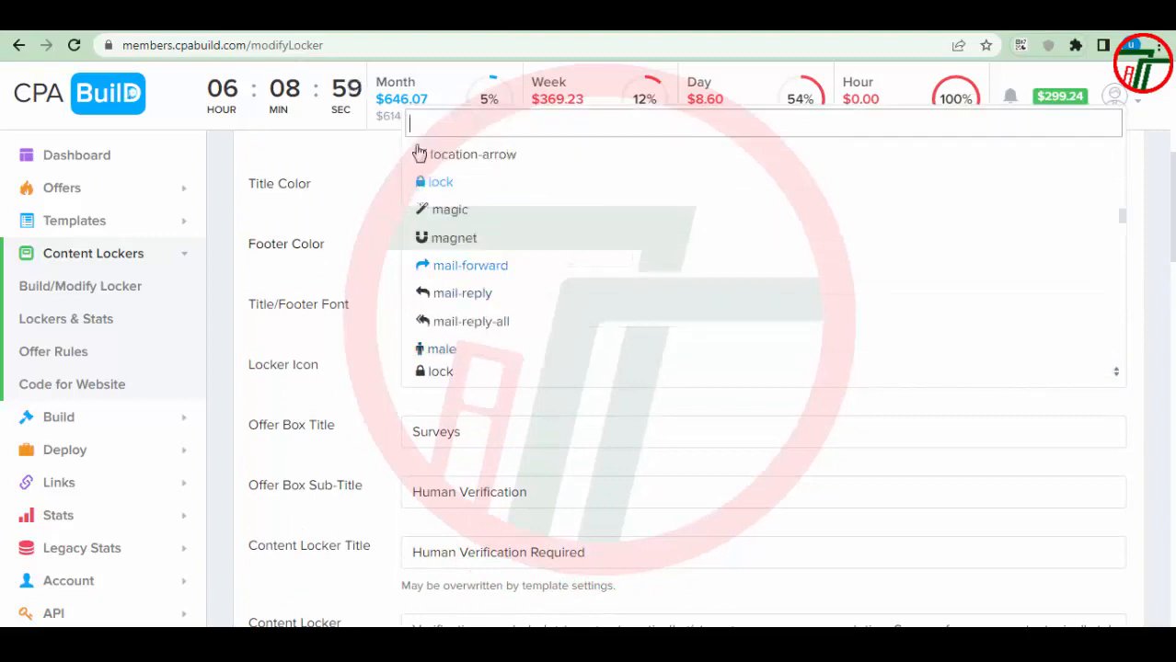
{"action": "left_click", "coordinate": [318, 362]}
{"action": "scroll", "coordinate": [315, 363], "scroll_direction": "up", "scroll_amount": 5}
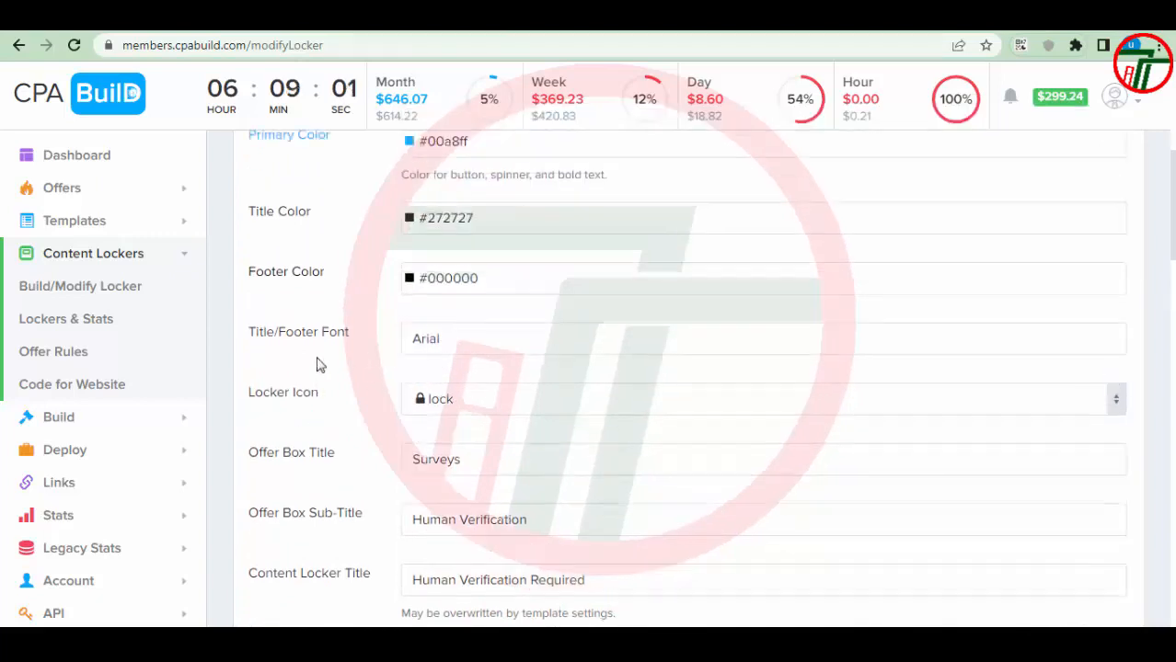
{"action": "scroll", "coordinate": [316, 362], "scroll_direction": "down", "scroll_amount": 2}
{"action": "scroll", "coordinate": [436, 360], "scroll_direction": "down", "scroll_amount": 4}
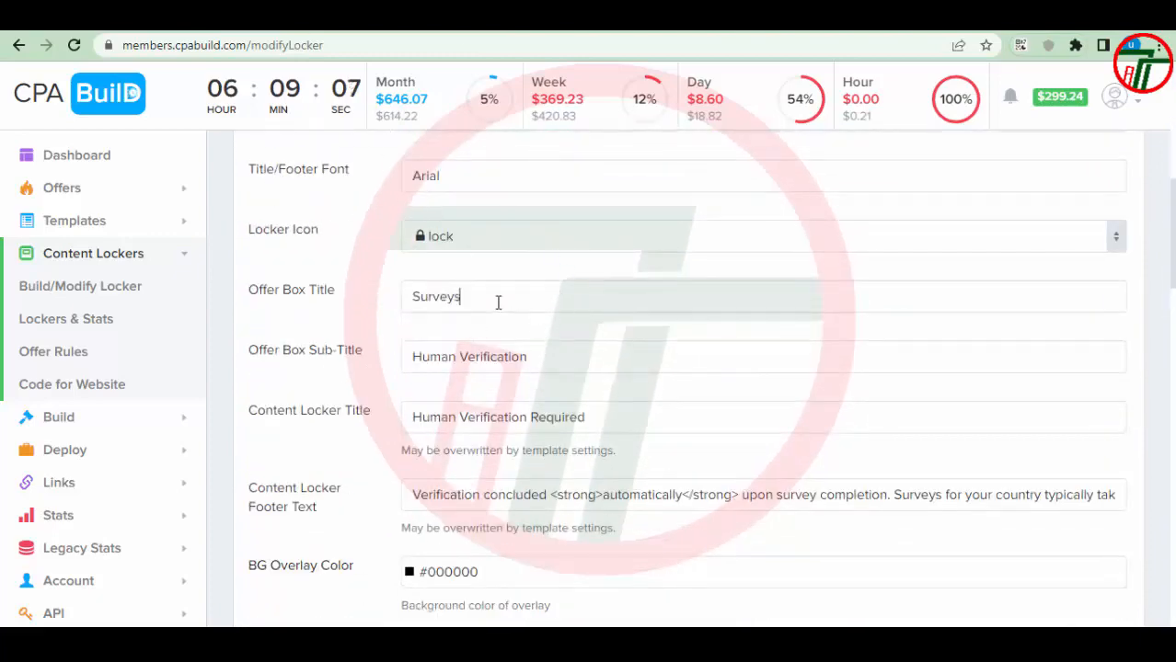
Check where the offer box title "Surveys" is displayed in the locker preview.
{"action": "scroll", "coordinate": [466, 309], "scroll_direction": "down", "scroll_amount": 20}
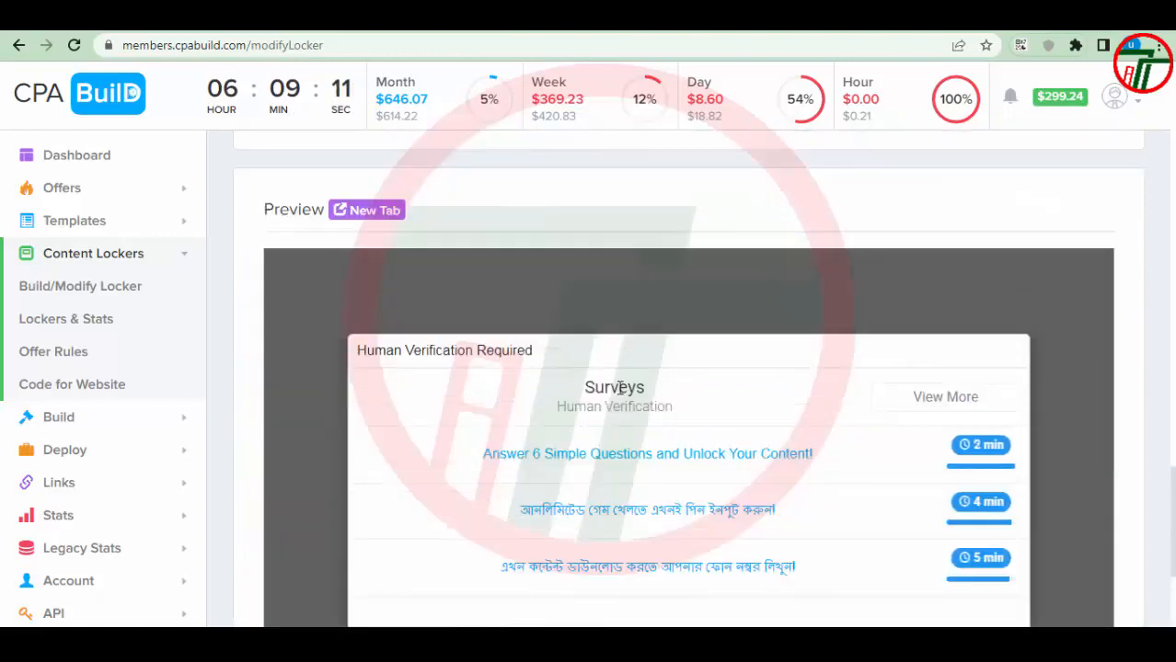
{"action": "left_click_drag", "start_coordinate": [650, 388], "coordinate": [566, 400]}
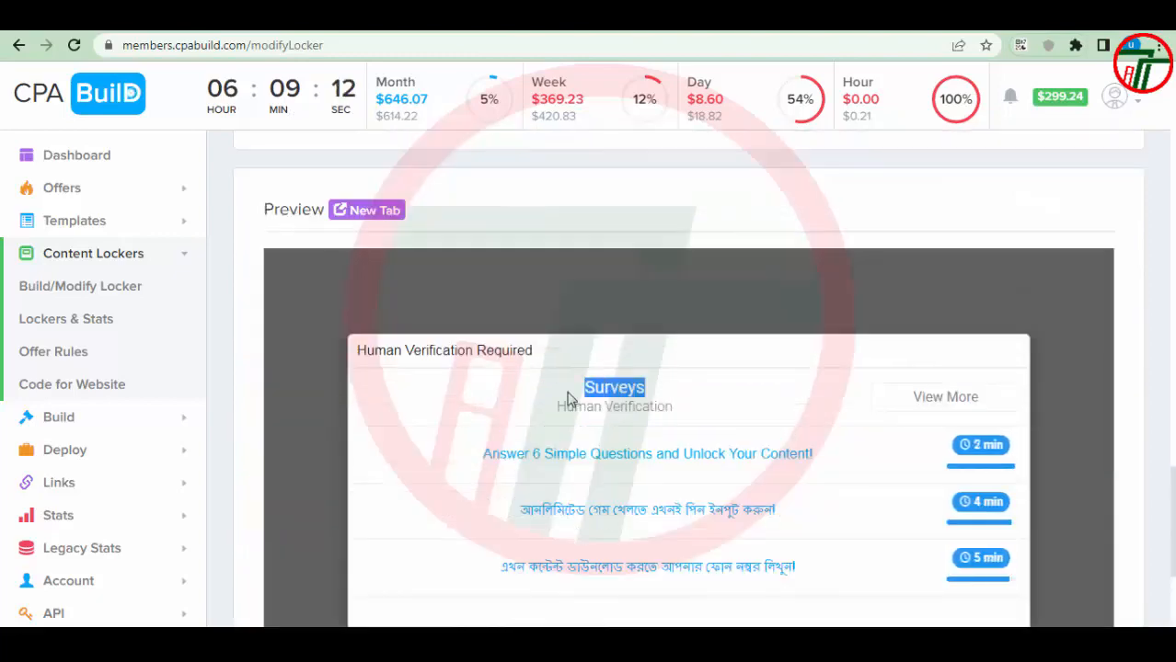
{"action": "left_click_drag", "start_coordinate": [656, 399], "coordinate": [563, 387]}
{"action": "left_click", "coordinate": [671, 396]}
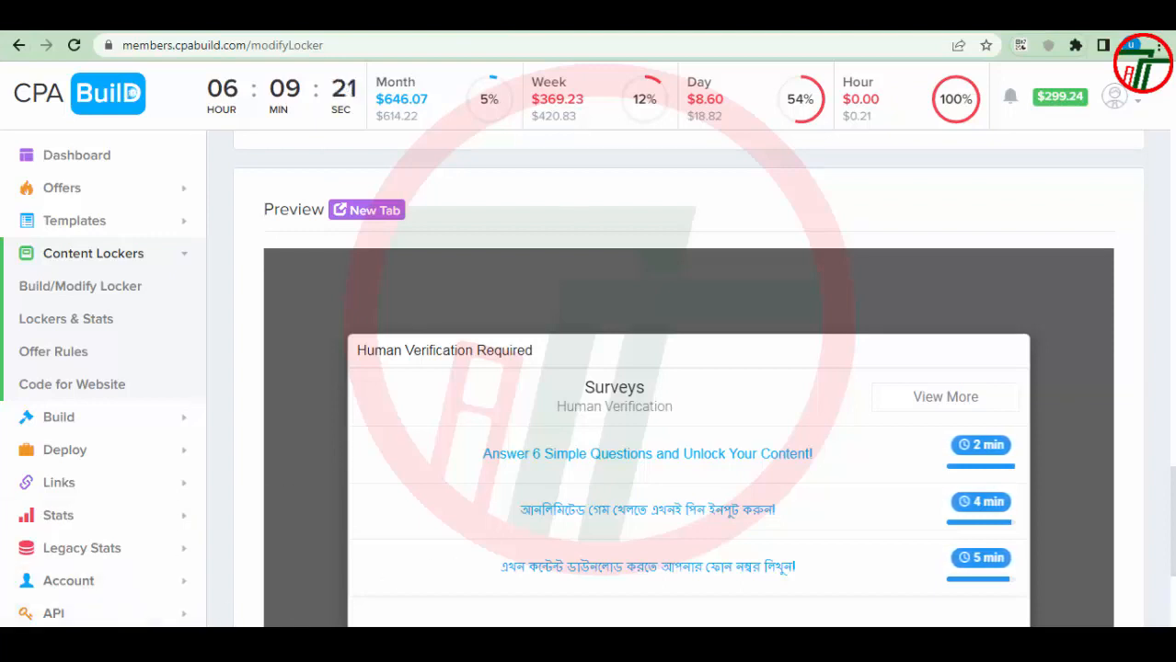
Open the website exclusvs.com in a new browser tab.
{"action": "key", "text": "ctrl+t"}
{"action": "type", "text": "e"}
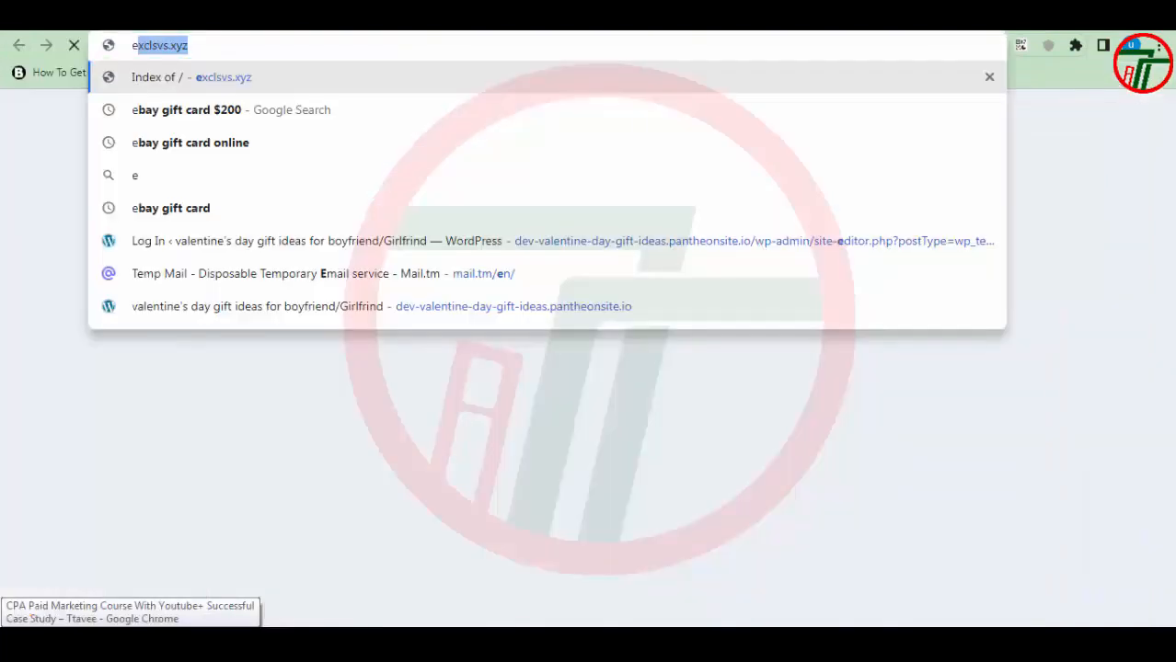
{"action": "type", "text": "xclsvs"}
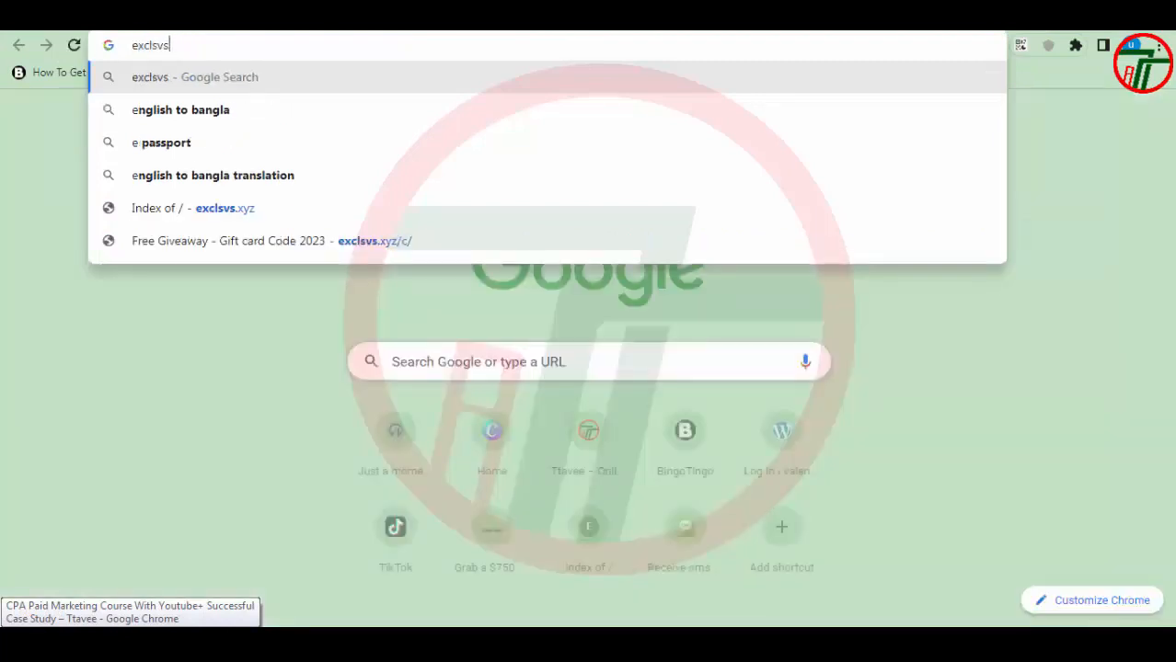
{"action": "type", "text": ".com"}
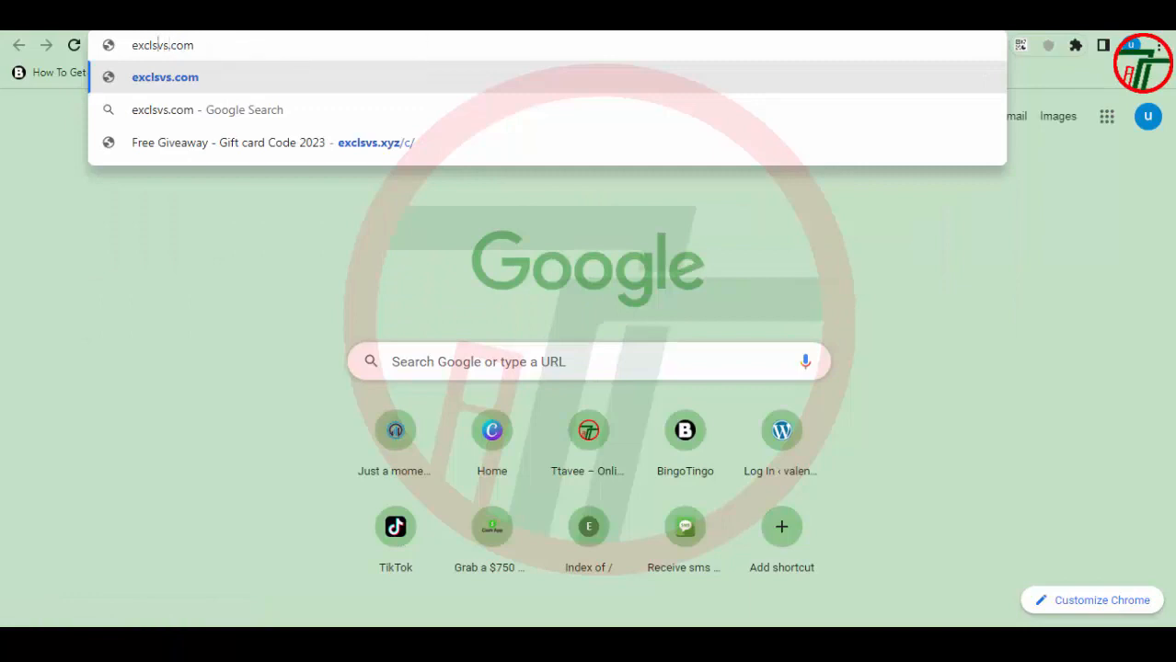
{"action": "type", "text": "u"}
{"action": "key", "text": "Return"}
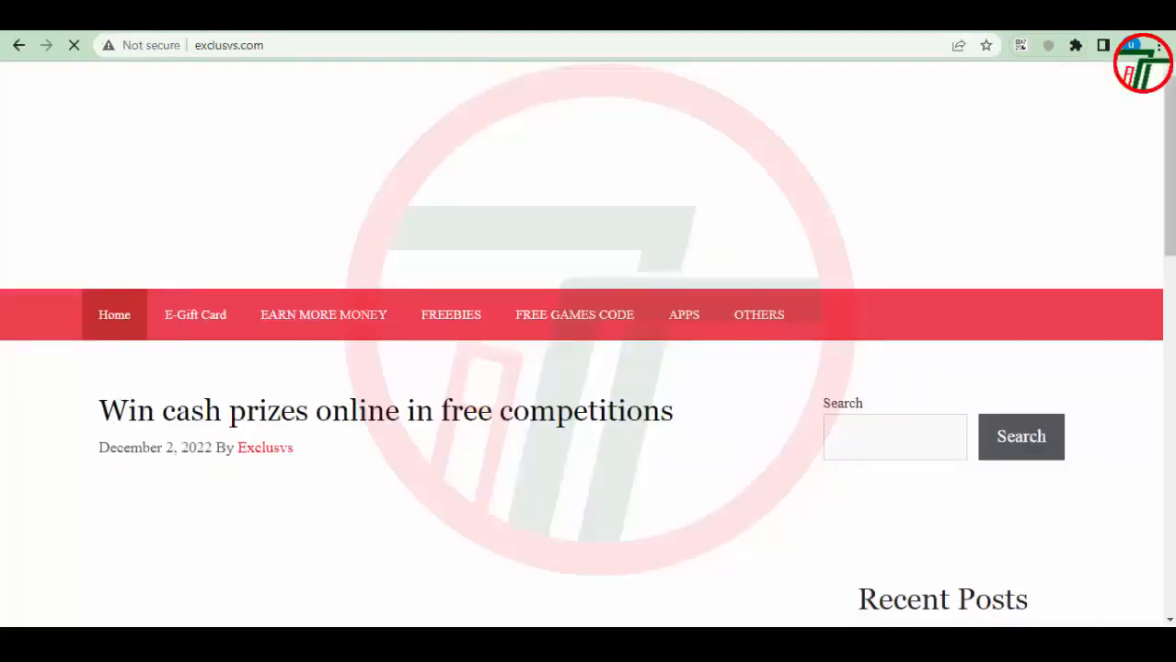
Open the full Amazon gift card article and go down to its Generate Amazon Code section.
{"action": "scroll", "coordinate": [425, 357], "scroll_direction": "down", "scroll_amount": 5}
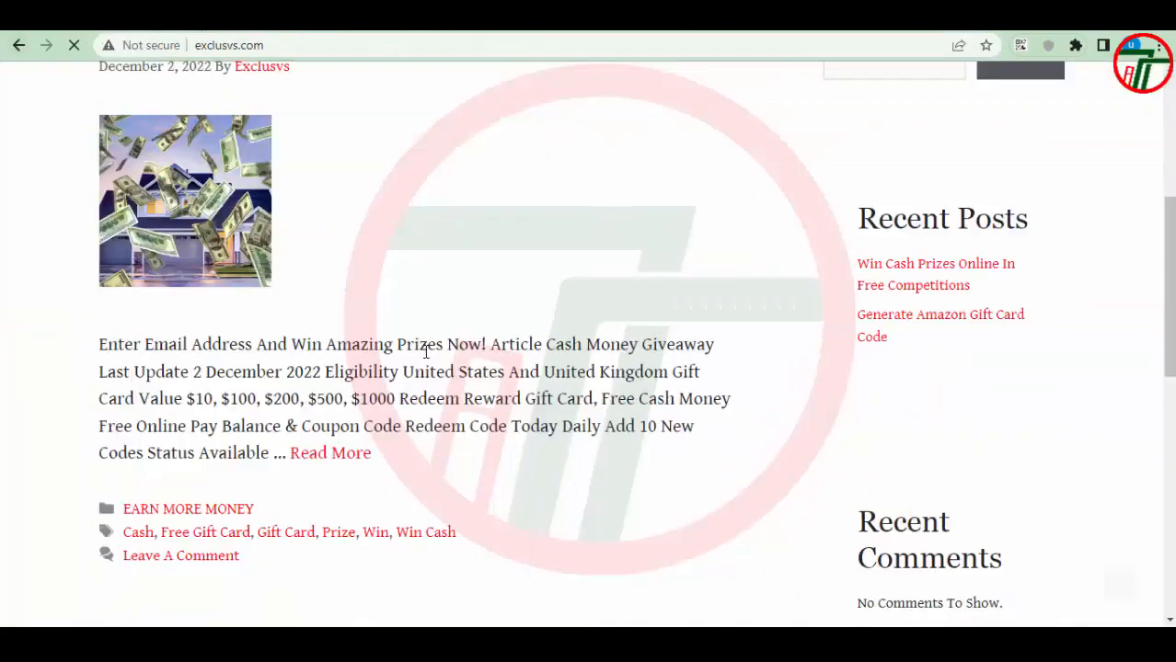
{"action": "scroll", "coordinate": [314, 390], "scroll_direction": "down", "scroll_amount": 6}
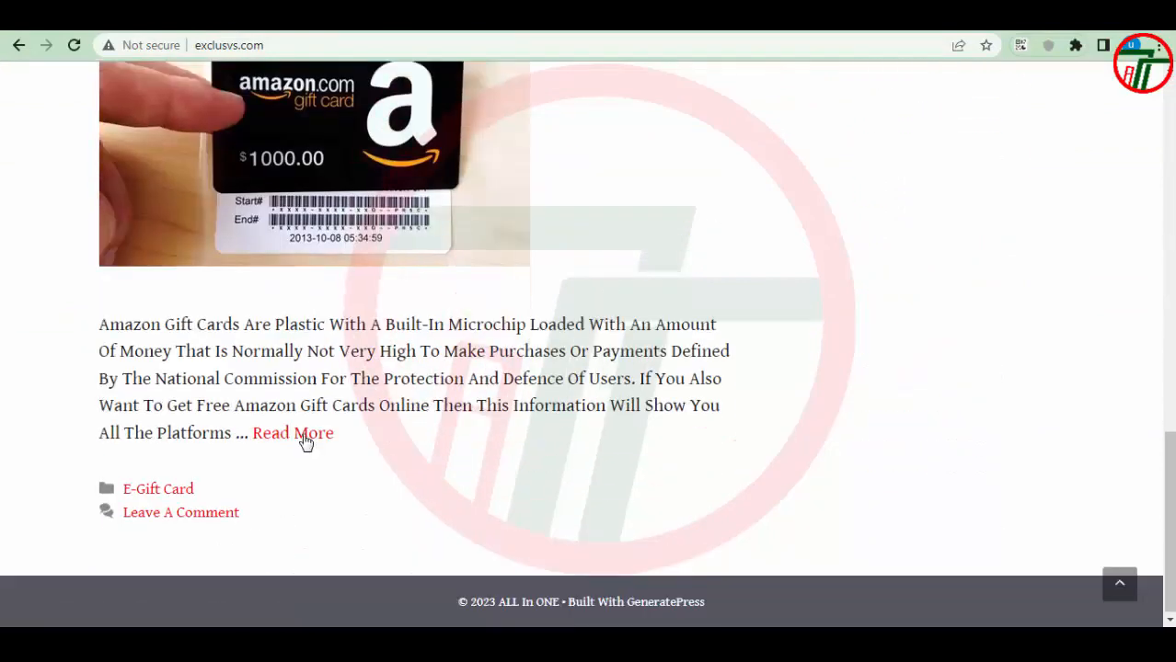
{"action": "left_click", "coordinate": [307, 443]}
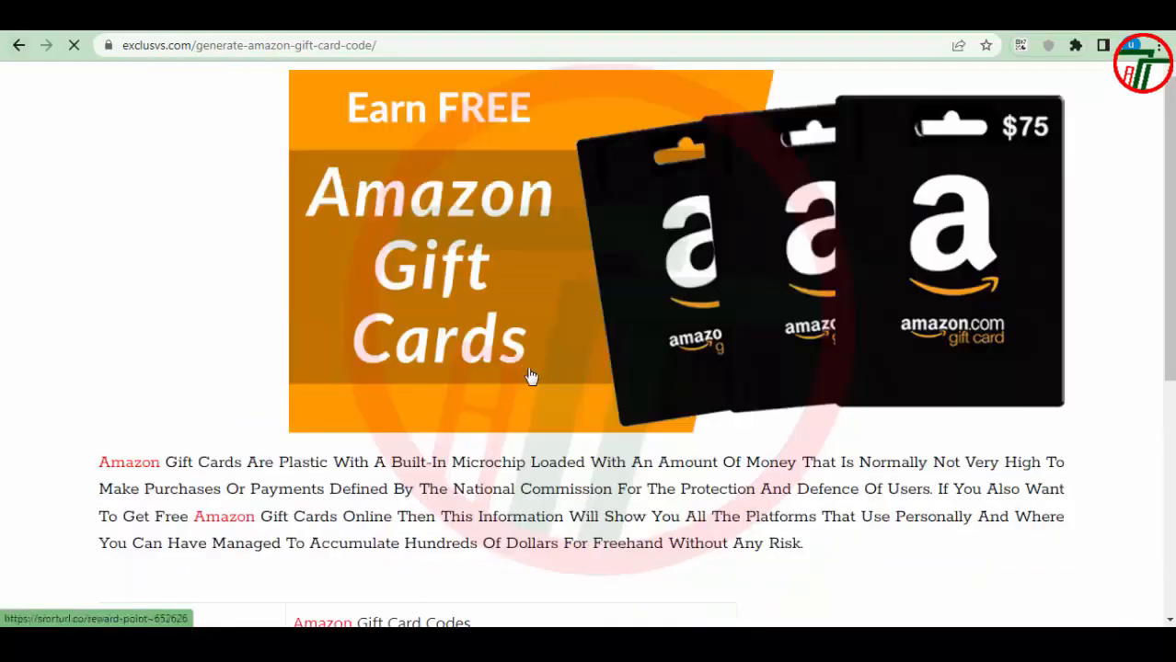
{"action": "scroll", "coordinate": [501, 405], "scroll_direction": "down", "scroll_amount": 5}
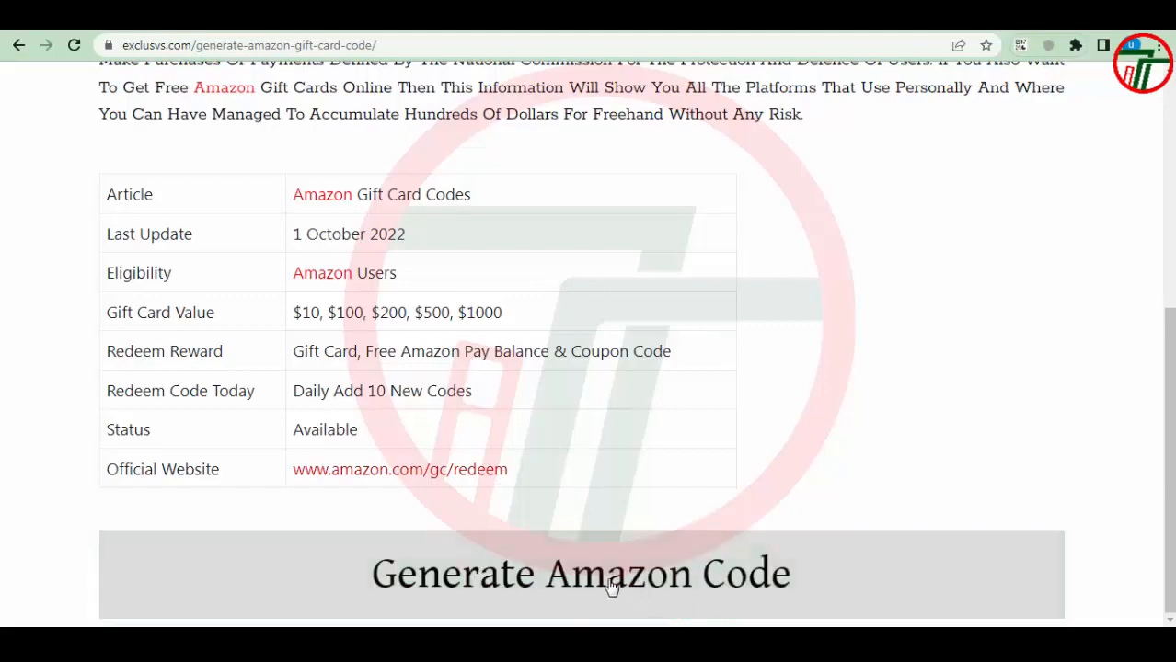
Open the Generate Amazon Code locker on the article page and copy its title "Complete An Offer To Get Your Reward".
{"action": "left_click", "coordinate": [594, 590]}
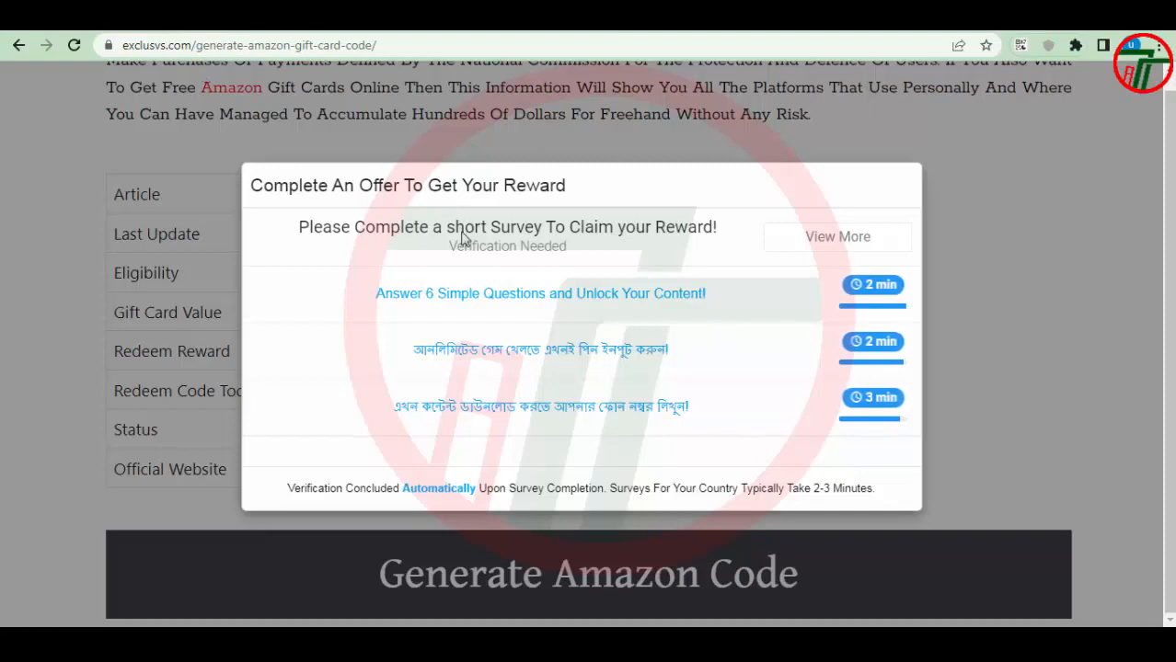
{"action": "left_click_drag", "start_coordinate": [565, 185], "coordinate": [482, 185]}
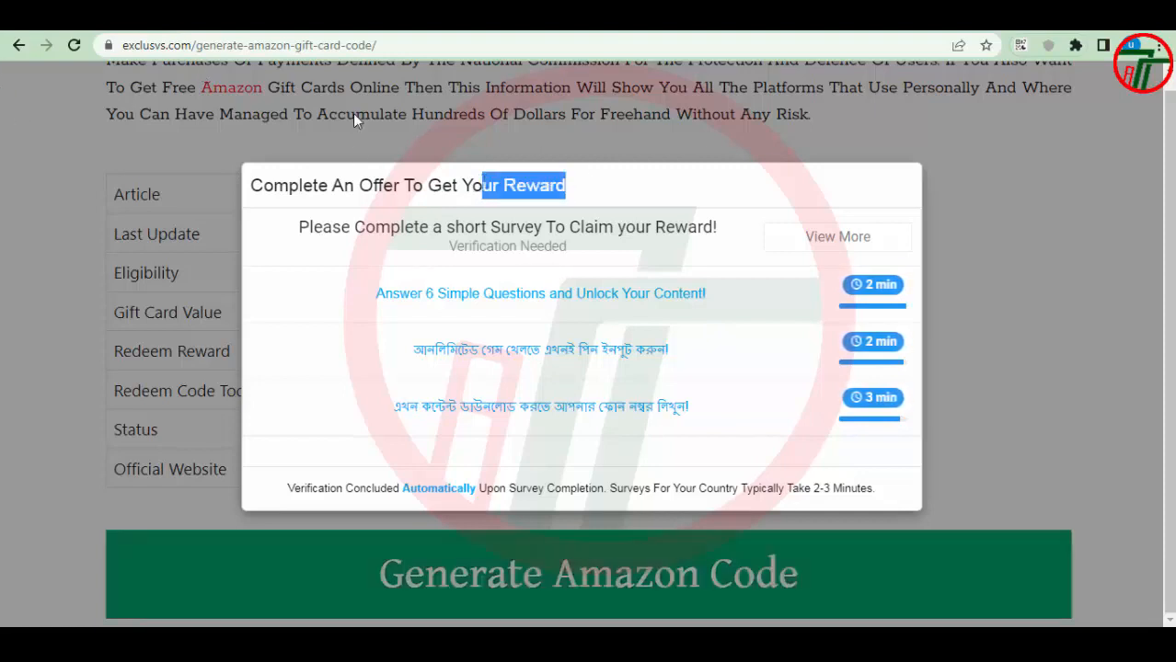
{"action": "left_click_drag", "start_coordinate": [398, 44], "coordinate": [114, 39]}
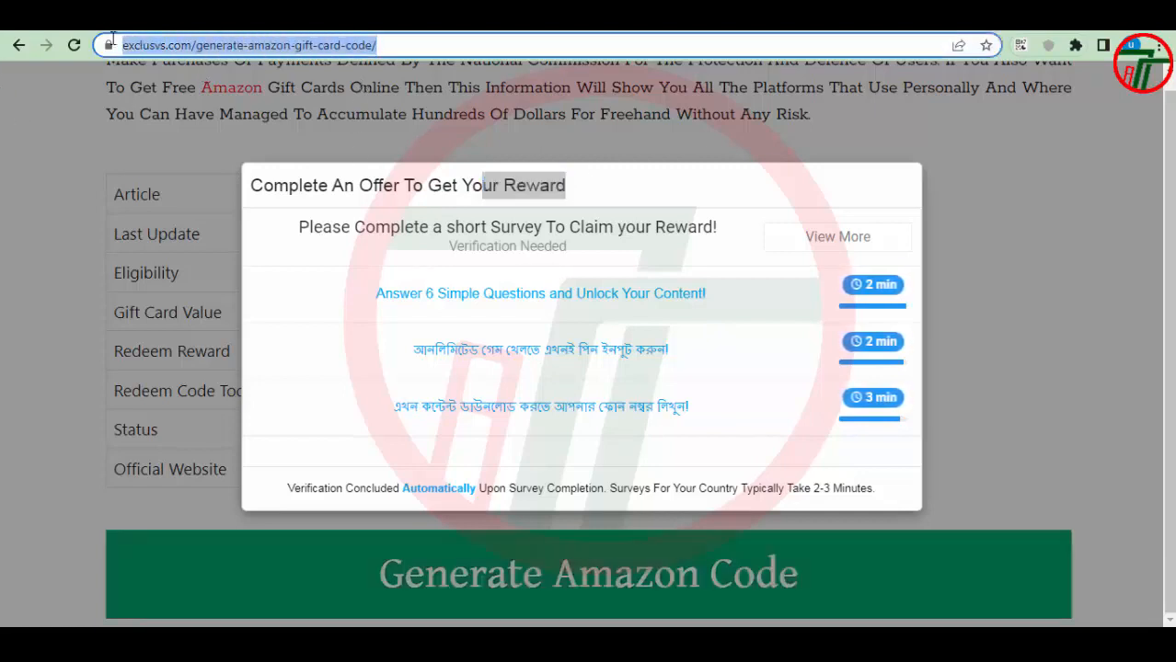
{"action": "left_click", "coordinate": [227, 45]}
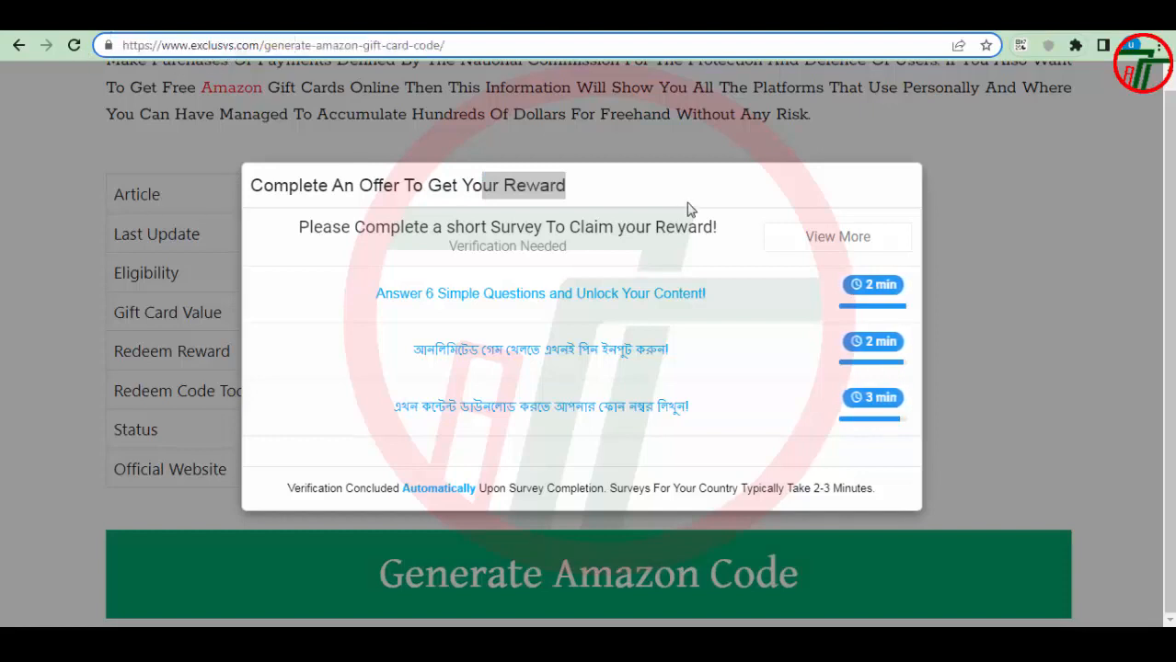
{"action": "left_click", "coordinate": [616, 199]}
{"action": "left_click_drag", "start_coordinate": [617, 199], "coordinate": [254, 189]}
{"action": "key", "text": "ctrl+c"}
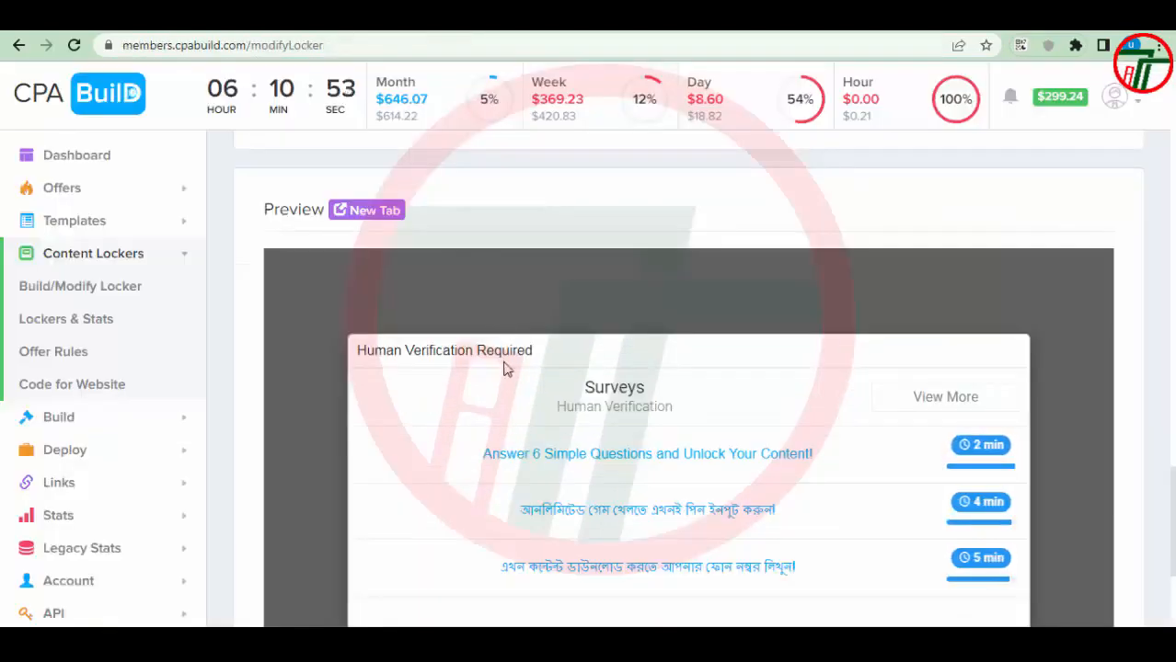
Return to the CPABuild locker settings and replace the Content Locker Title with "Complete An Offer To Get Your Reward".
{"action": "left_click_drag", "start_coordinate": [528, 355], "coordinate": [356, 351]}
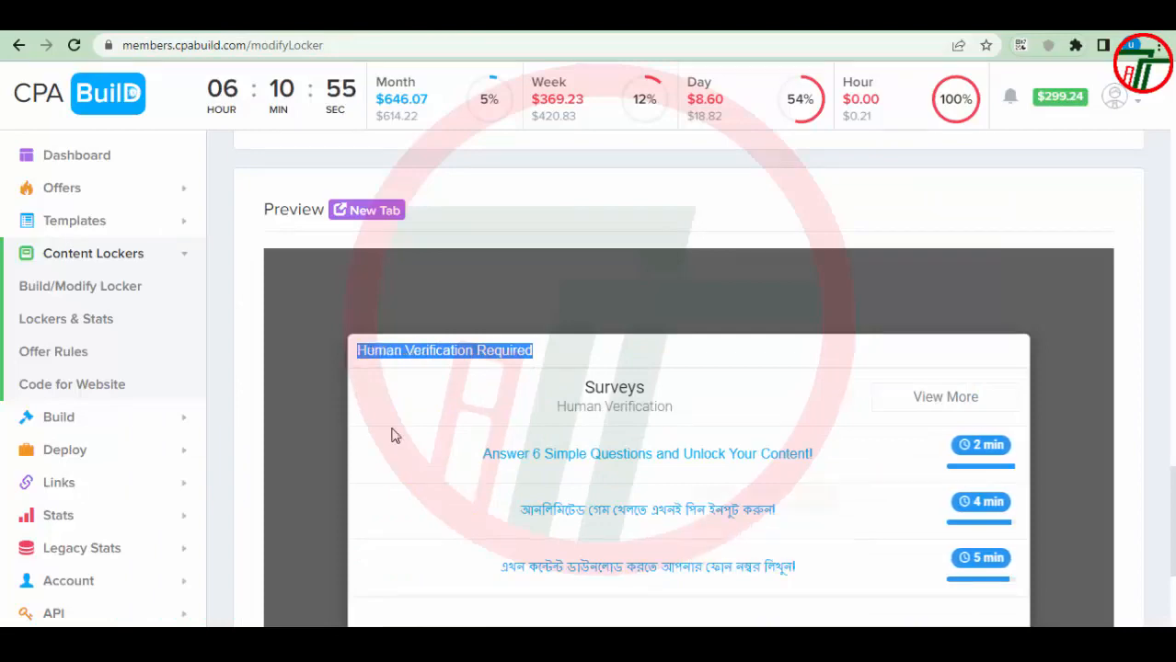
{"action": "scroll", "coordinate": [394, 433], "scroll_direction": "up", "scroll_amount": 4}
{"action": "scroll", "coordinate": [393, 433], "scroll_direction": "up", "scroll_amount": 4}
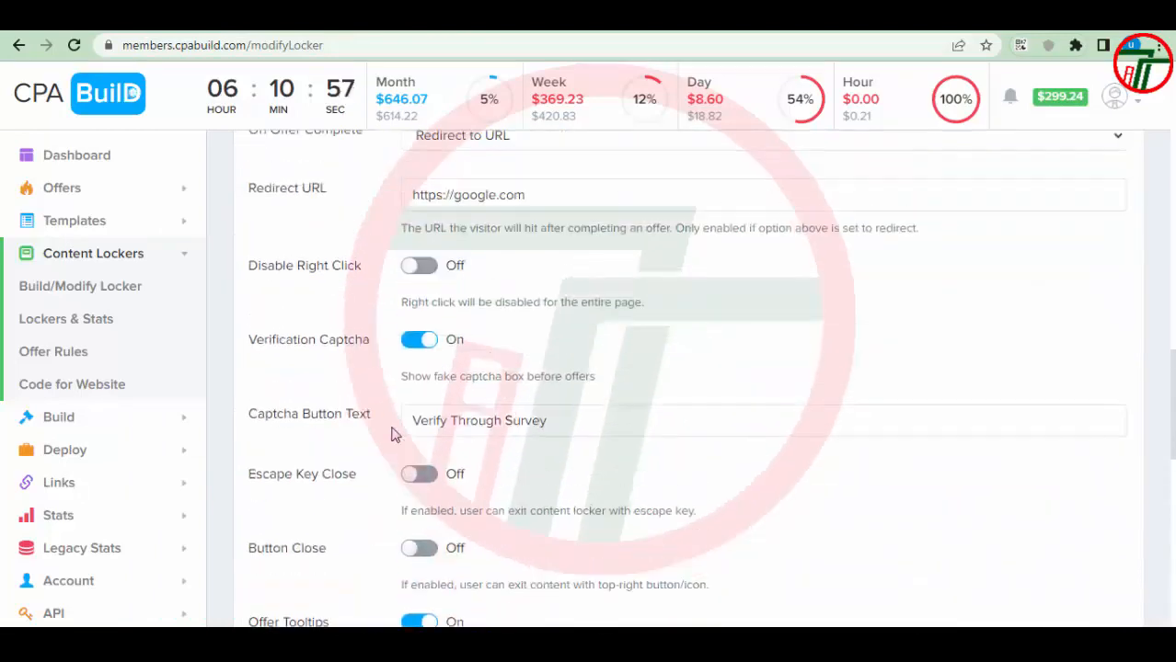
{"action": "scroll", "coordinate": [394, 431], "scroll_direction": "up", "scroll_amount": 6}
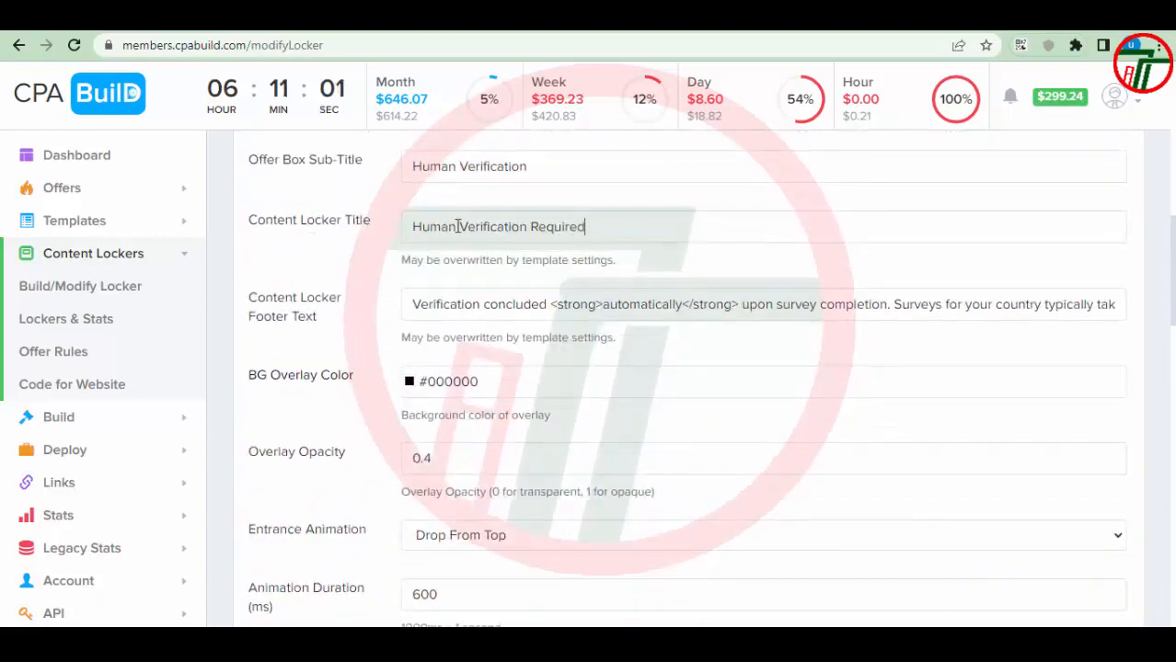
{"action": "left_click_drag", "start_coordinate": [458, 227], "coordinate": [388, 227]}
{"action": "key", "text": "ctrl+v"}
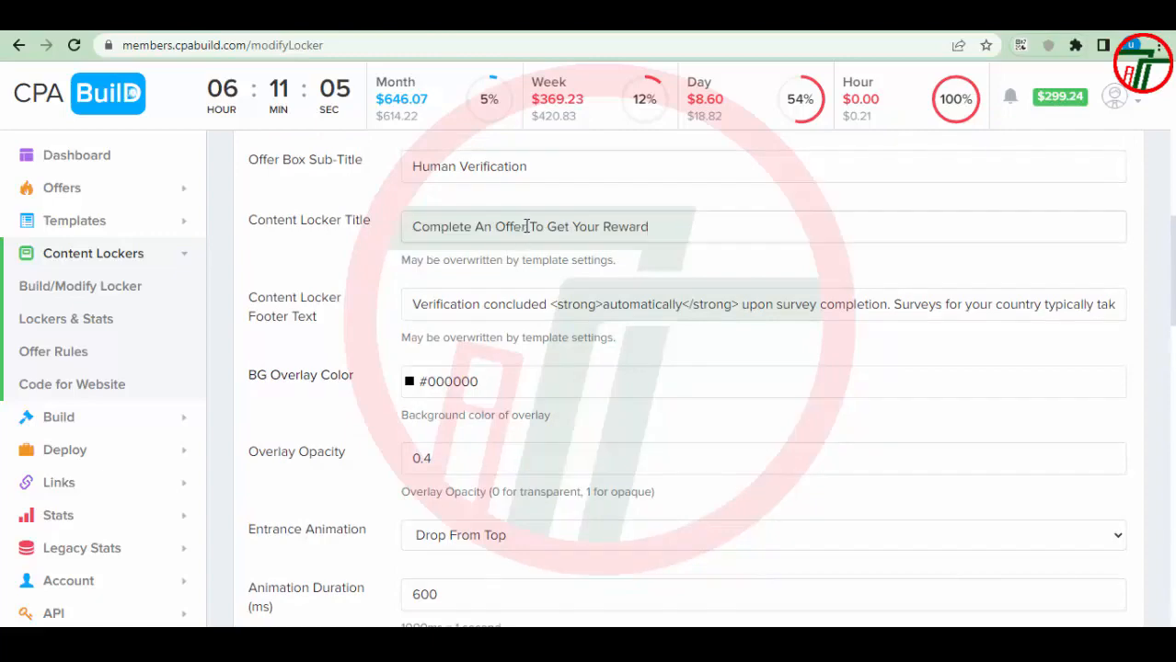
Check the offer box headings in the preview and copy "Please Complete a short Survey To Claim your Reward!" from the exclusvs.com locker.
{"action": "scroll", "coordinate": [627, 370], "scroll_direction": "down", "scroll_amount": 14}
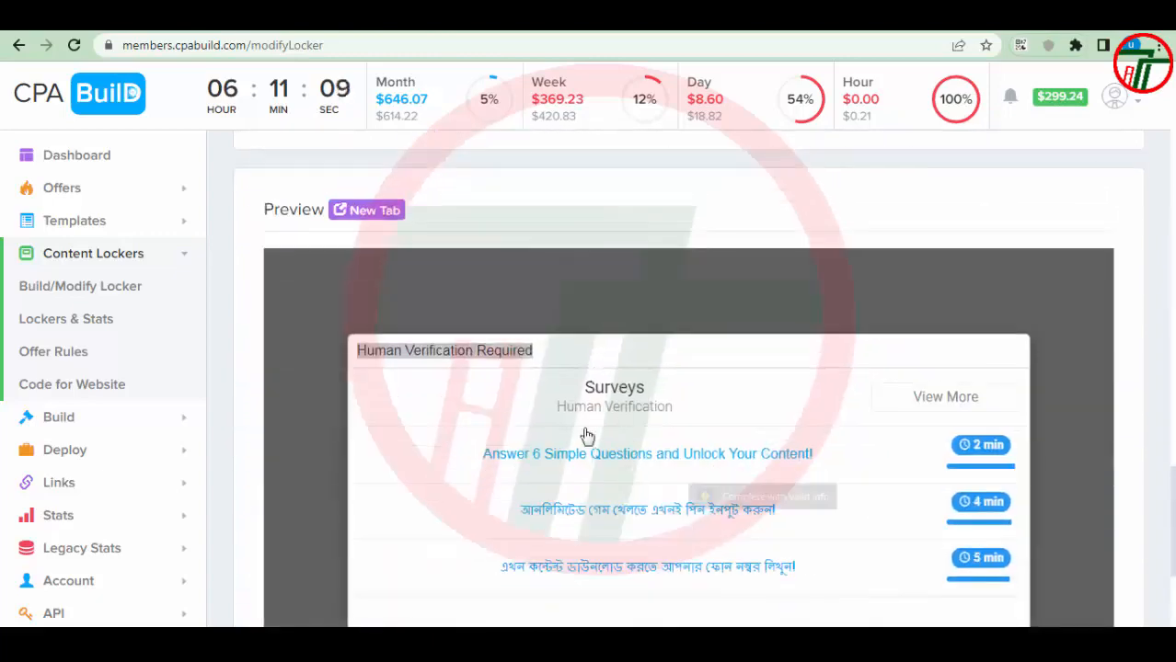
{"action": "left_click_drag", "start_coordinate": [675, 409], "coordinate": [499, 362]}
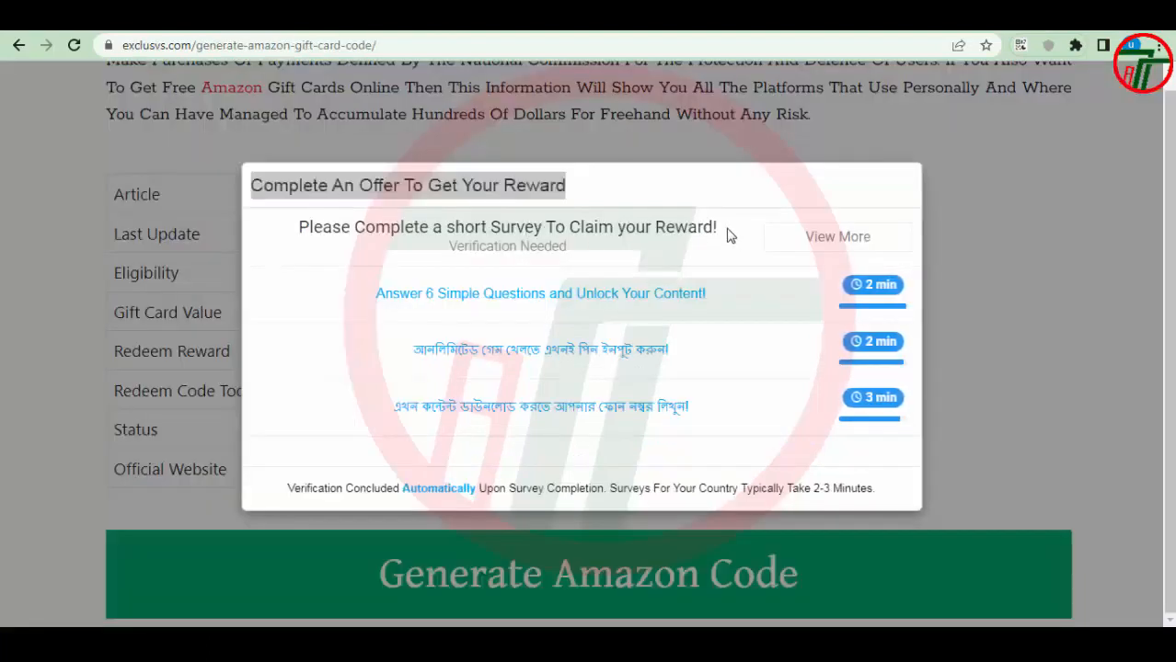
{"action": "left_click_drag", "start_coordinate": [721, 231], "coordinate": [304, 235]}
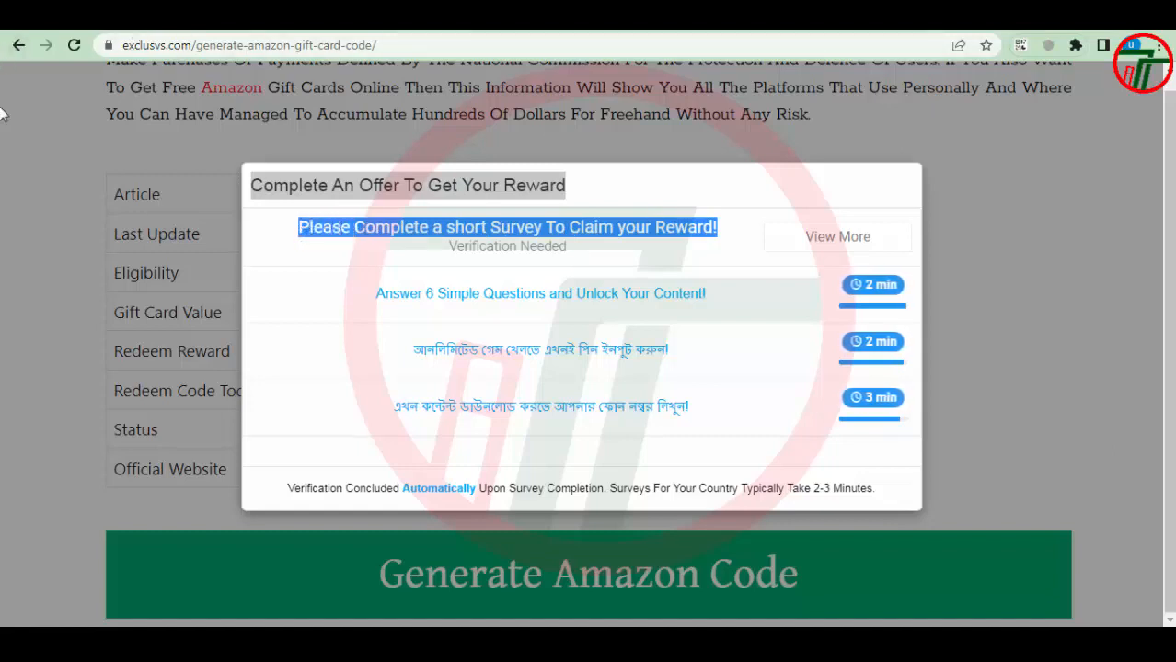
{"action": "left_click", "coordinate": [18, 45]}
{"action": "left_click_drag", "start_coordinate": [732, 239], "coordinate": [291, 229]}
{"action": "key", "text": "ctrl+c"}
{"action": "left_click", "coordinate": [736, 238]}
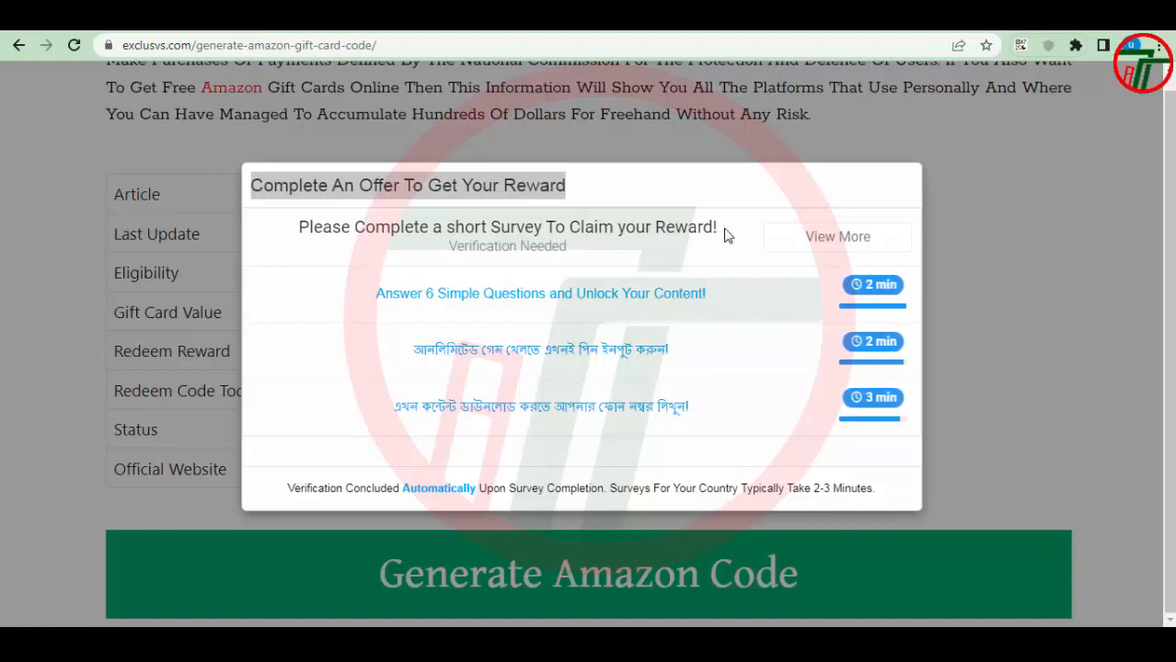
{"action": "left_click", "coordinate": [600, 192]}
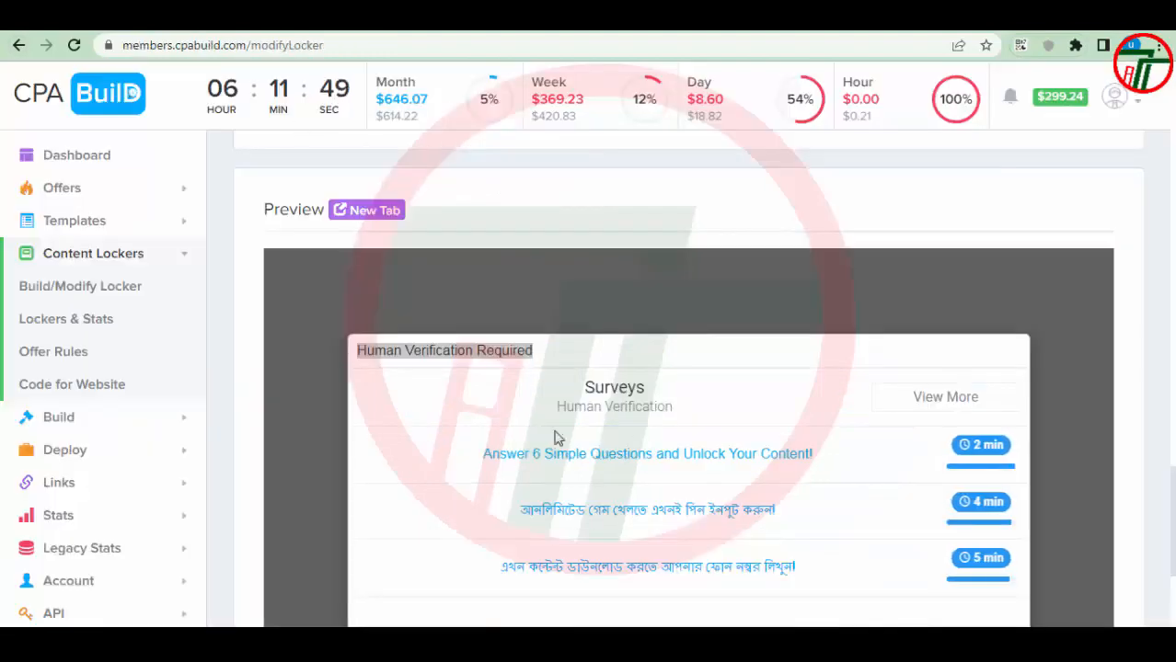
Replace the Offer Box Title in the CPABuild locker settings with "Please Complete a short Survey To Claim your Reward!".
{"action": "scroll", "coordinate": [573, 423], "scroll_direction": "up", "scroll_amount": 5}
{"action": "scroll", "coordinate": [569, 419], "scroll_direction": "up", "scroll_amount": 15}
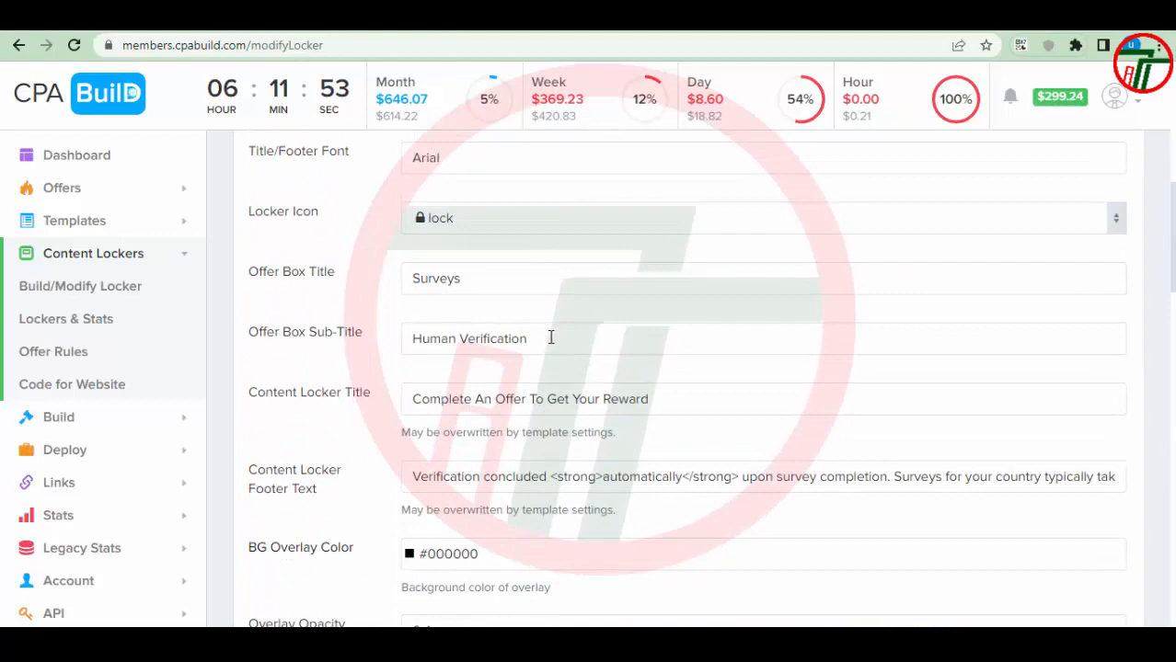
{"action": "left_click_drag", "start_coordinate": [545, 339], "coordinate": [401, 340]}
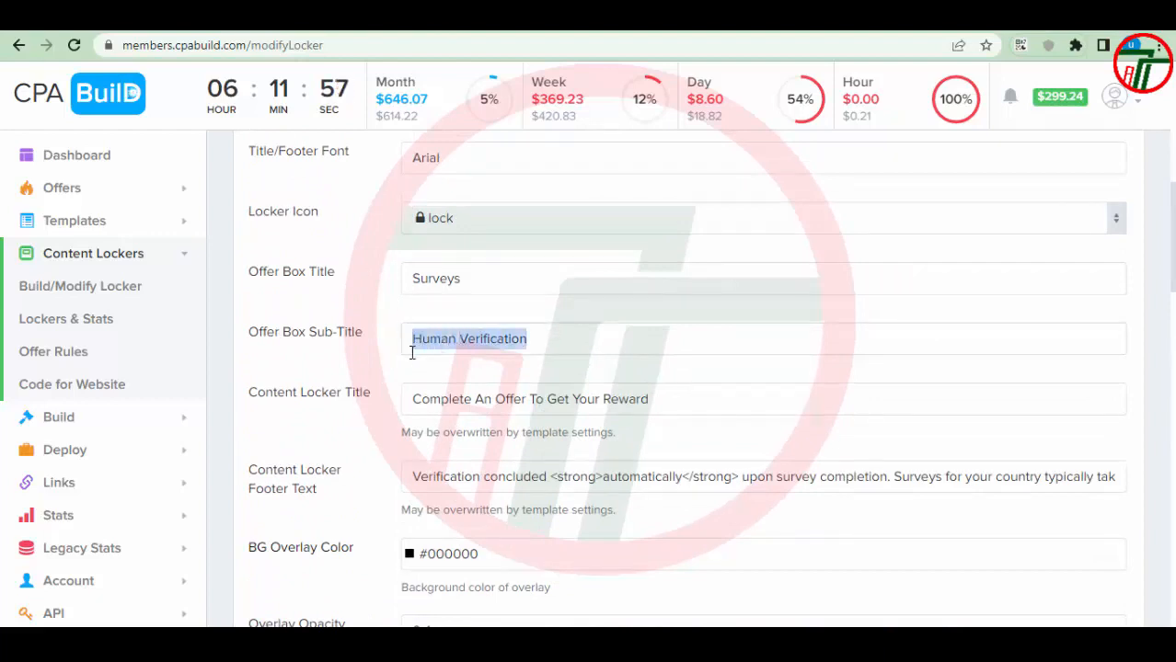
{"action": "left_click_drag", "start_coordinate": [469, 279], "coordinate": [387, 289]}
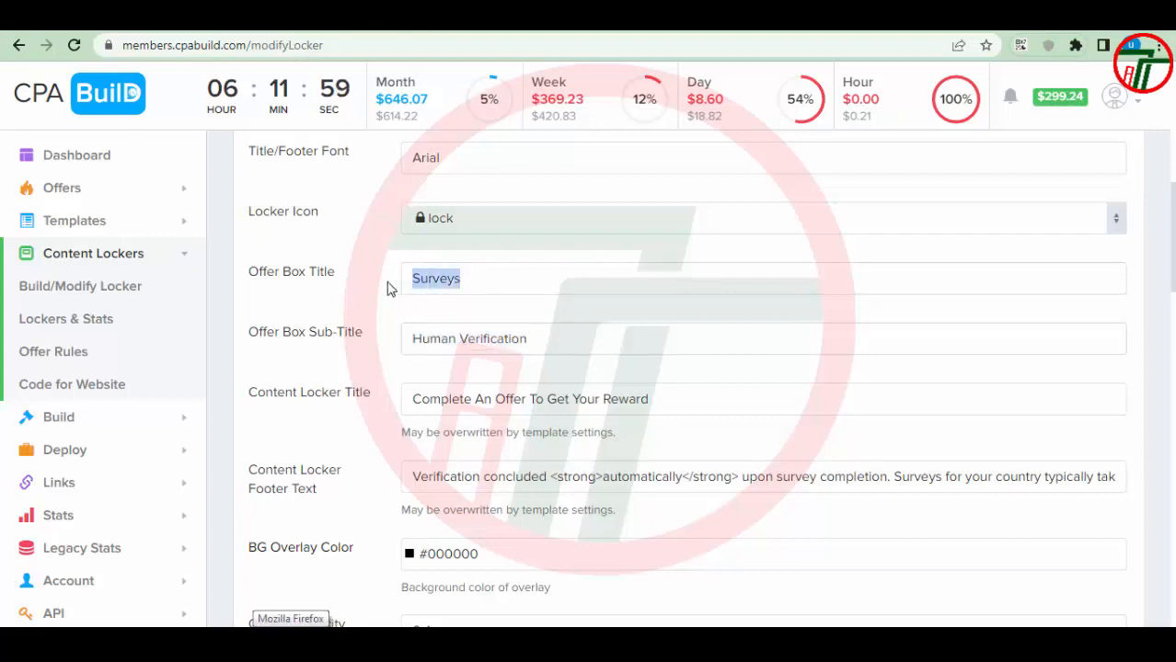
{"action": "key", "text": "ctrl+v"}
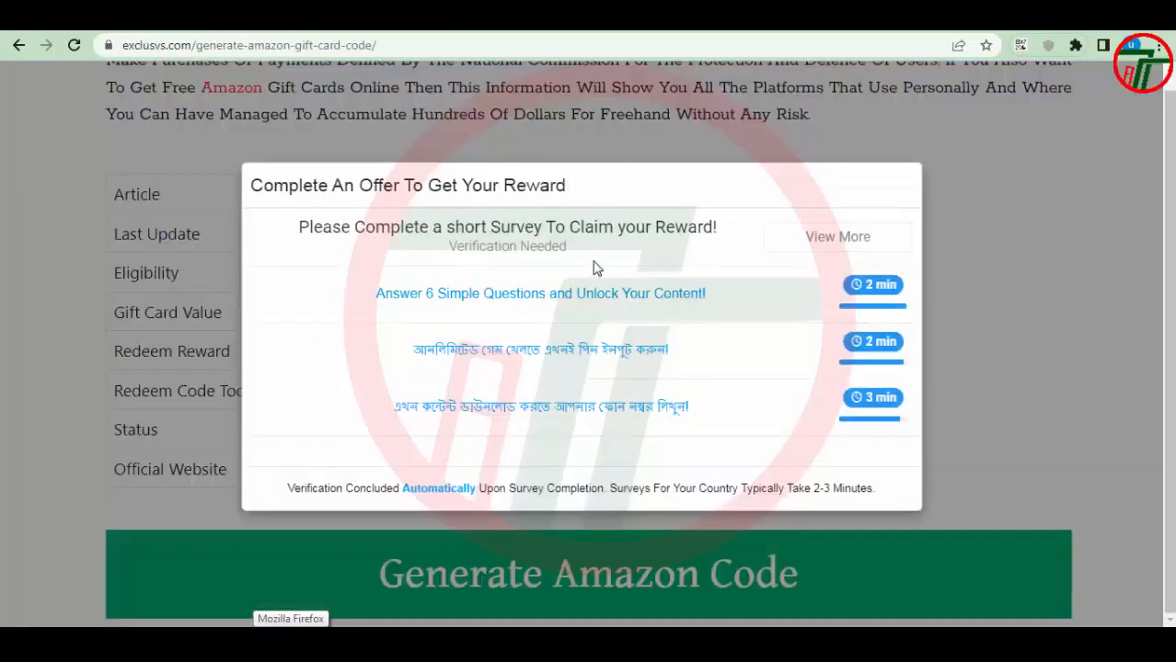
Copy "Verification Needed" from the exclusvs.com locker and set it as the Offer Box Sub-Title in CPABuild.
{"action": "left_click_drag", "start_coordinate": [567, 246], "coordinate": [441, 265]}
{"action": "key", "text": "ctrl+c"}
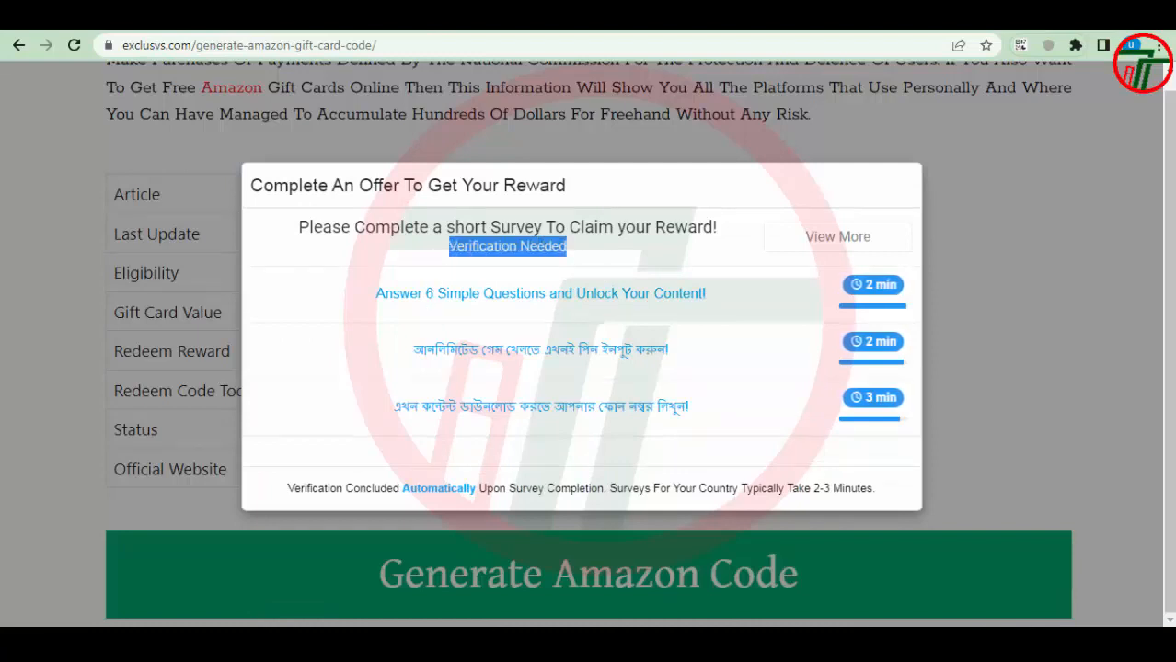
{"action": "key", "text": "ctrl+Tab"}
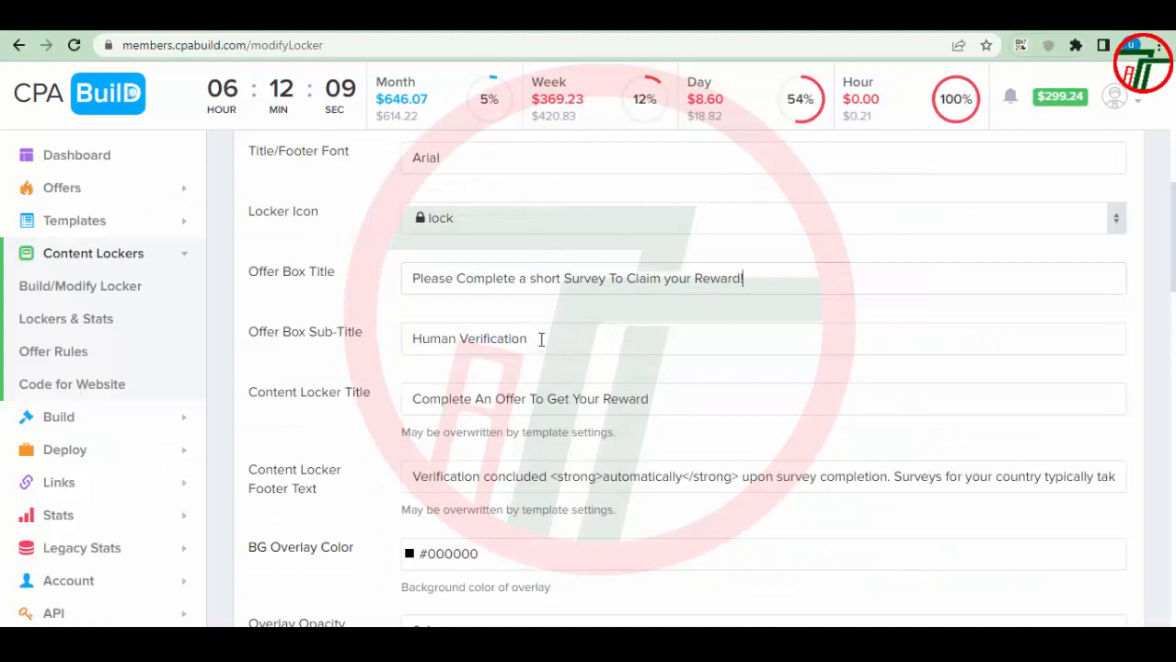
{"action": "left_click_drag", "start_coordinate": [541, 339], "coordinate": [375, 341]}
{"action": "key", "text": "ctrl+v"}
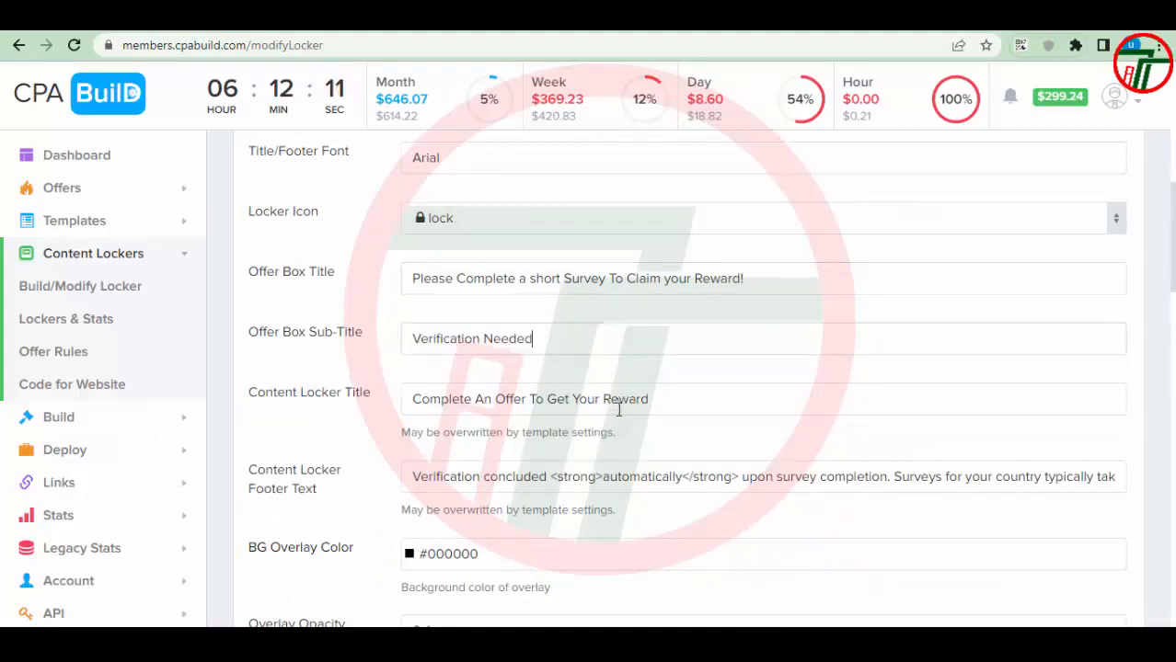
Copy the Content Locker Title text into the Notepad note as a separate first line above the survey text.
{"action": "left_click_drag", "start_coordinate": [663, 402], "coordinate": [332, 400]}
{"action": "key", "text": "ctrl+c"}
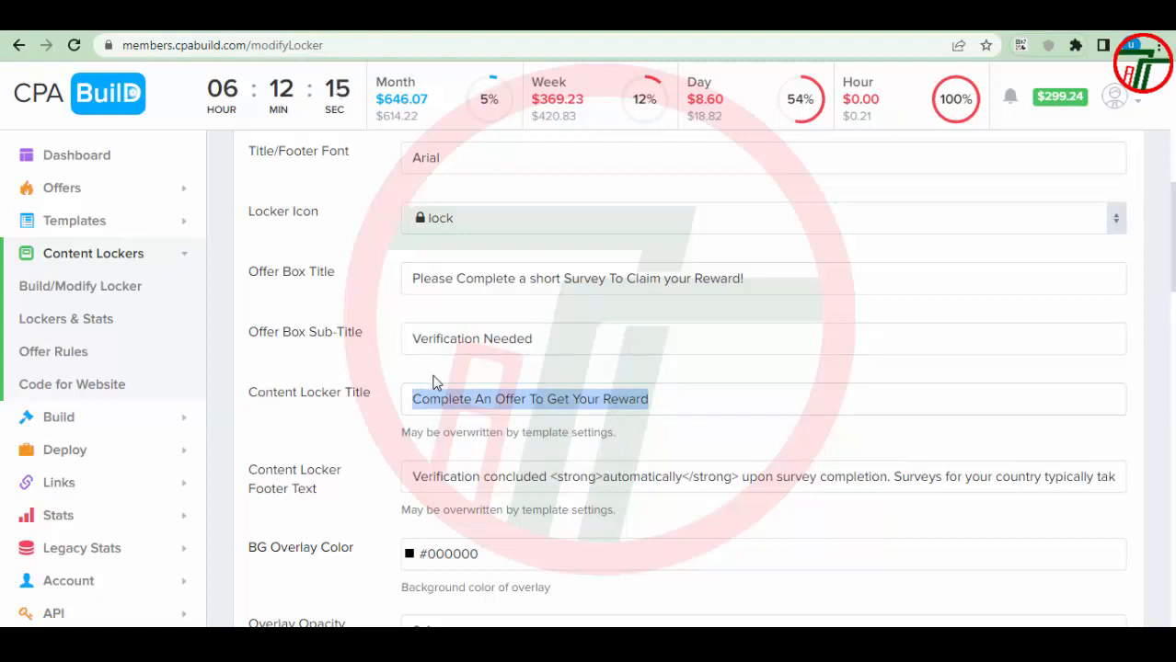
{"action": "left_click", "coordinate": [649, 562]}
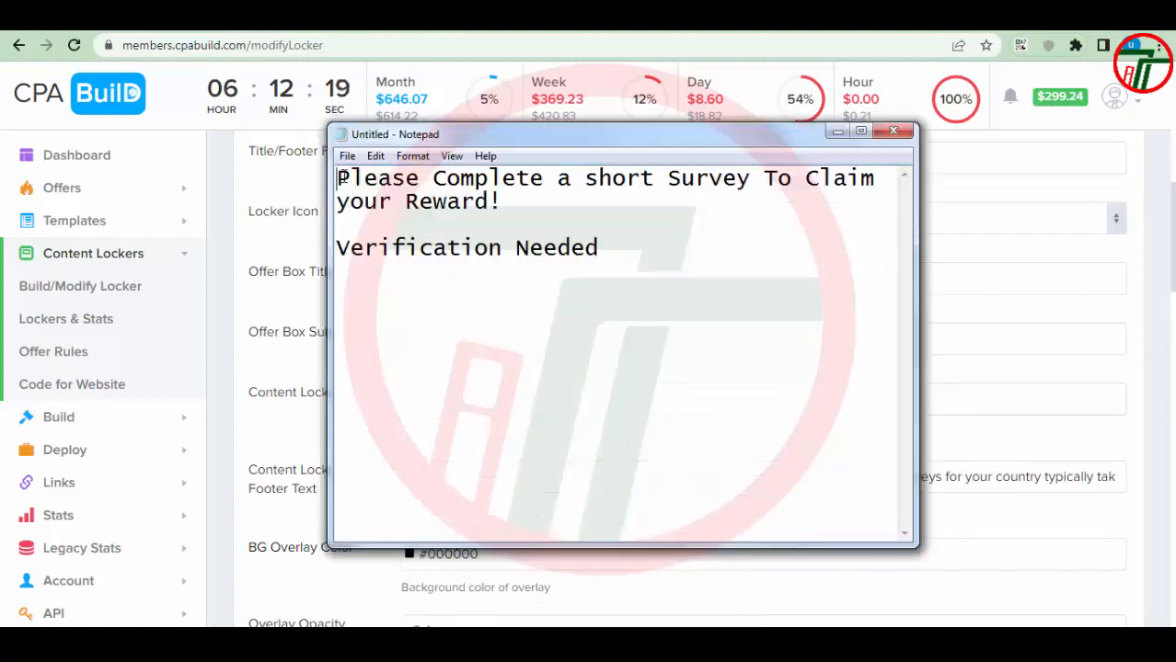
{"action": "left_click", "coordinate": [342, 178]}
{"action": "key", "text": "Return"}
{"action": "key", "text": "Return"}
{"action": "key", "text": "Up"}
{"action": "key", "text": "Up"}
{"action": "key", "text": "ctrl+v"}
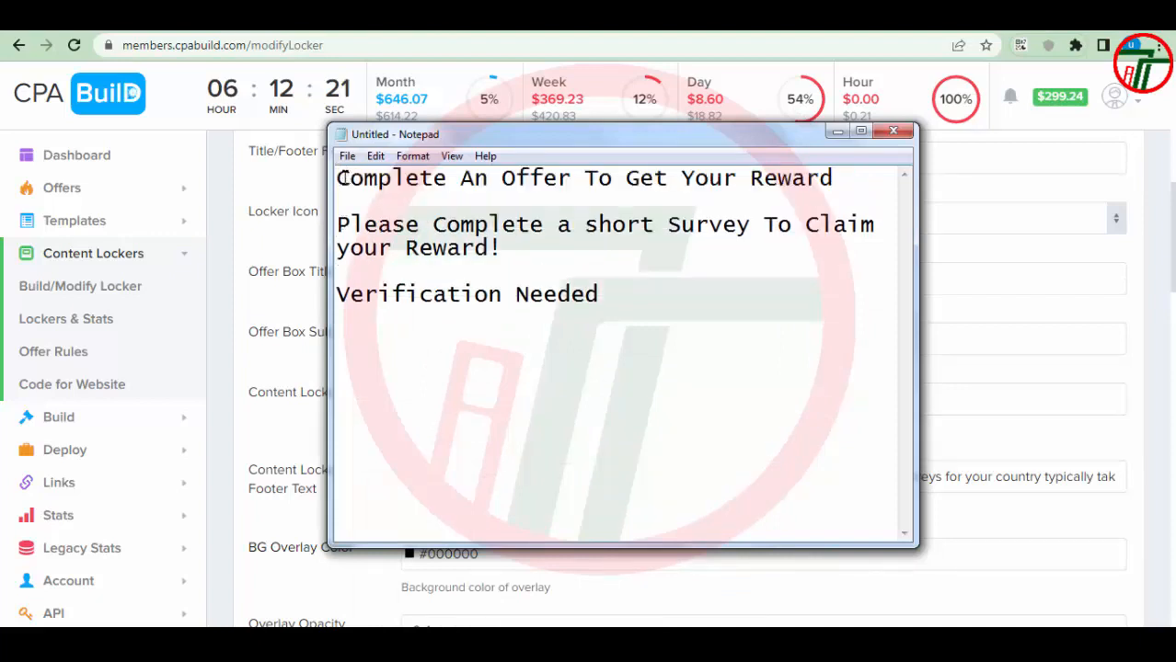
Copy the field label "Content Locker Title" from CPABuild and insert it above the first line of the Notepad note.
{"action": "left_click", "coordinate": [274, 320]}
{"action": "left_click_drag", "start_coordinate": [377, 395], "coordinate": [249, 401]}
{"action": "key", "text": "ctrl+c"}
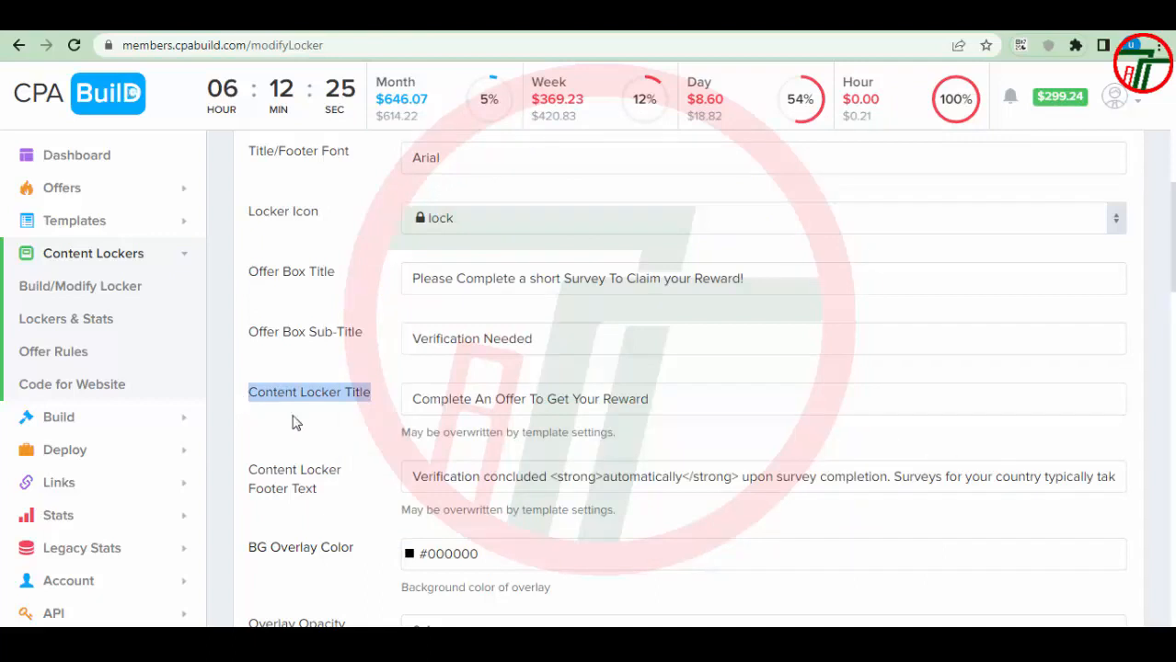
{"action": "left_click", "coordinate": [611, 624]}
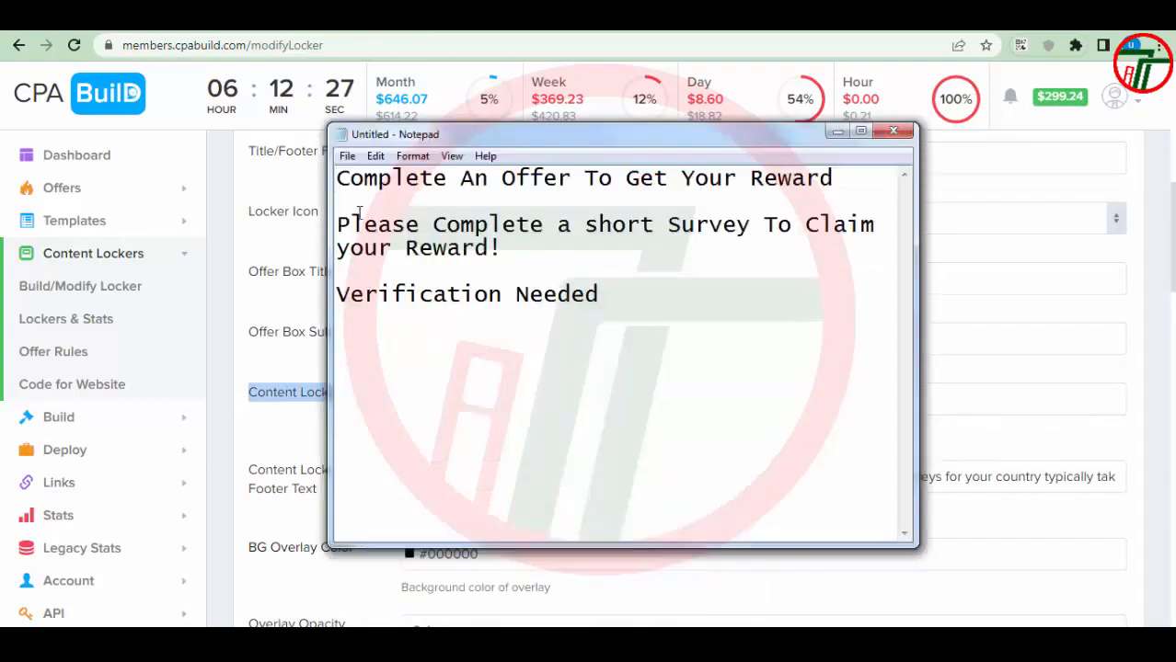
{"action": "key", "text": "Return"}
{"action": "key", "text": "Up"}
{"action": "key", "text": "ctrl+v"}
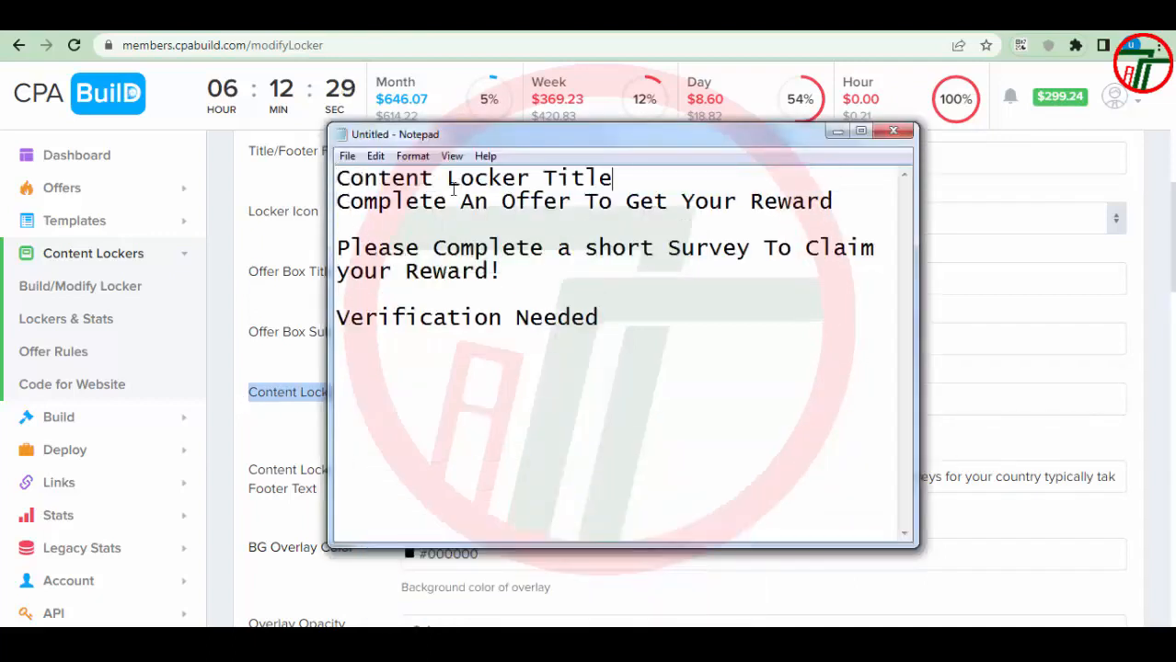
Add a "----" separator and the copied label "Offer Box Title-" below the content locker title text in Notepad.
{"action": "key", "text": "alt+Tab"}
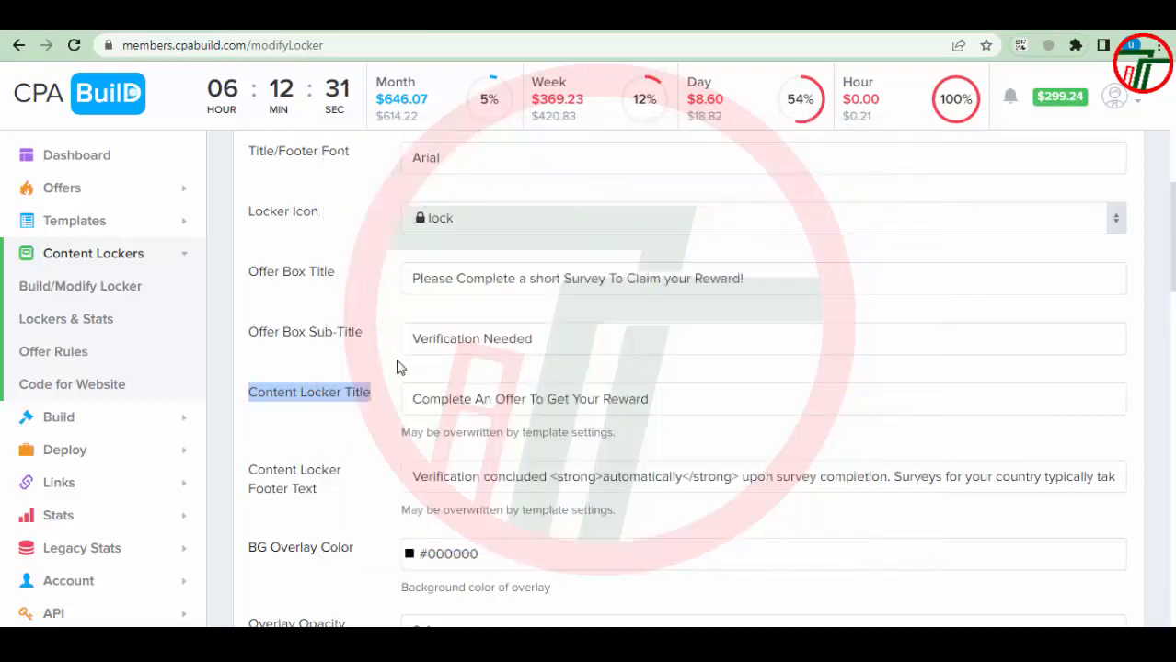
{"action": "left_click_drag", "start_coordinate": [337, 274], "coordinate": [246, 274]}
{"action": "key", "text": "ctrl+c"}
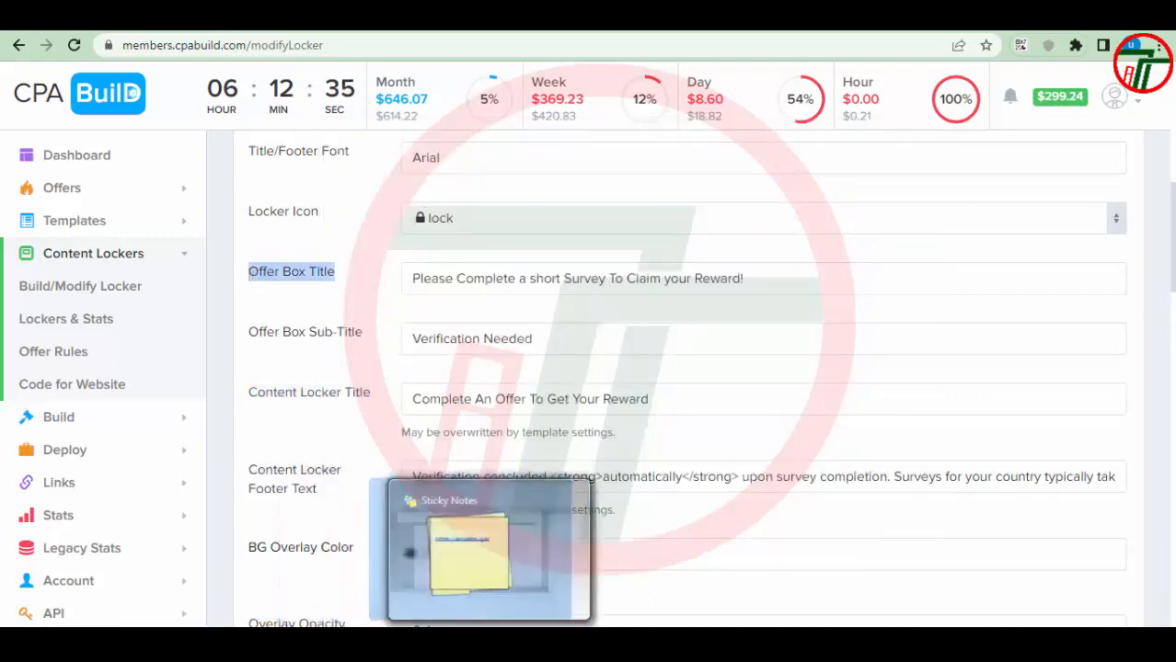
{"action": "left_click", "coordinate": [639, 539]}
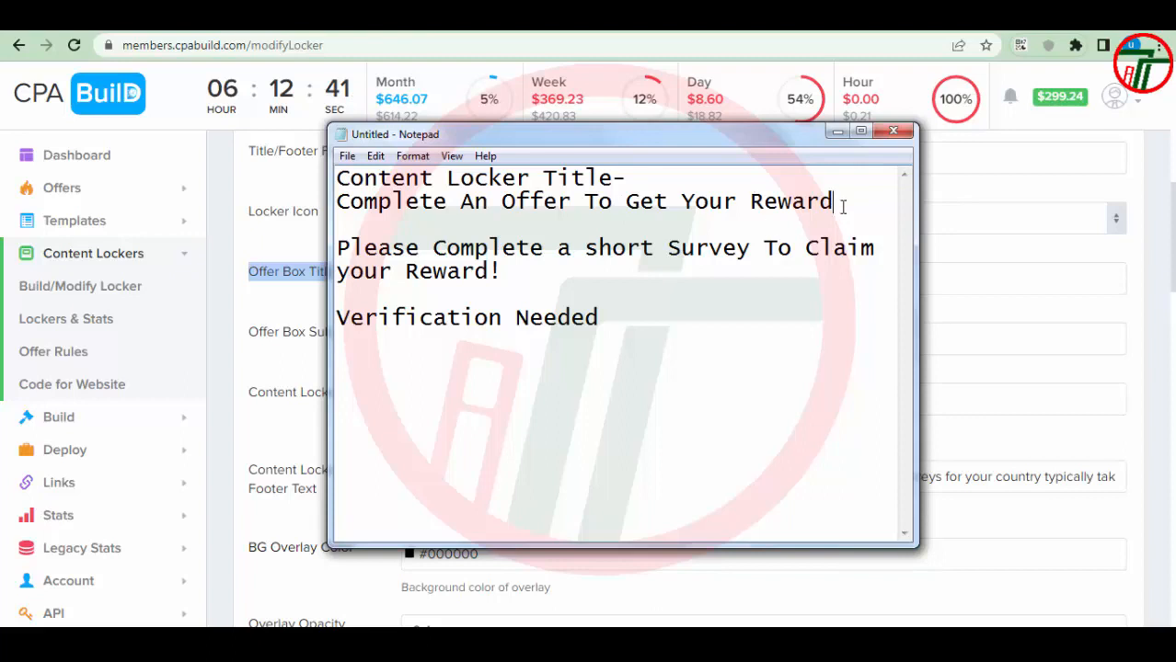
{"action": "key", "text": "Return"}
{"action": "type", "text": "---"}
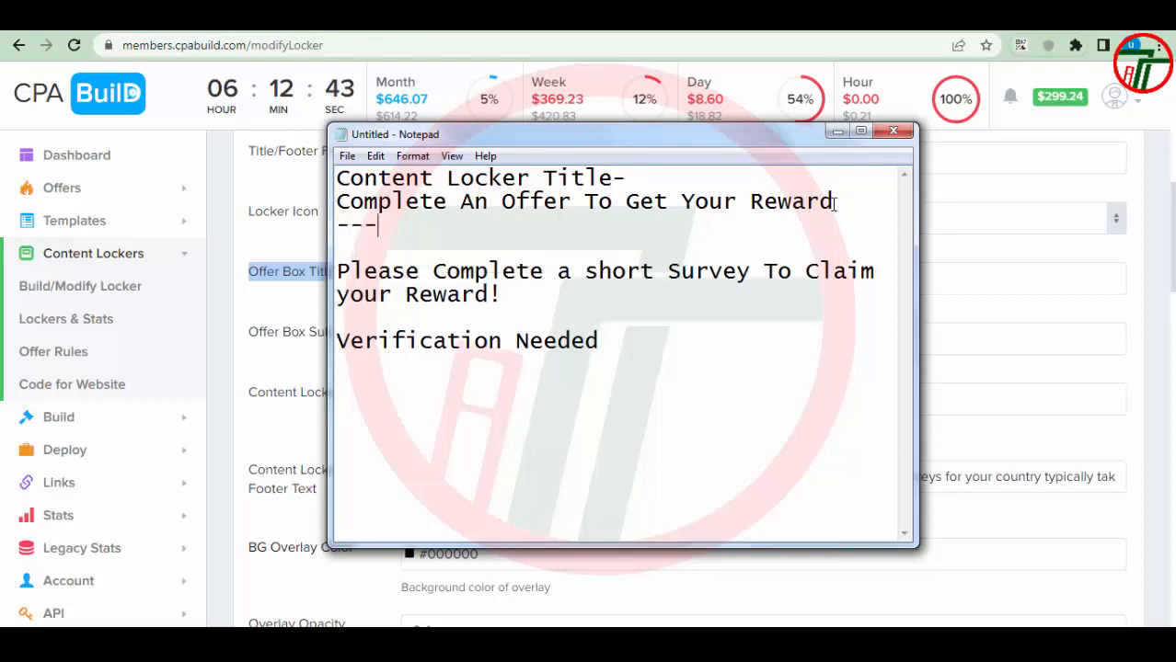
{"action": "type", "text": "-"}
{"action": "key", "text": "Return"}
{"action": "key", "text": "ctrl+v"}
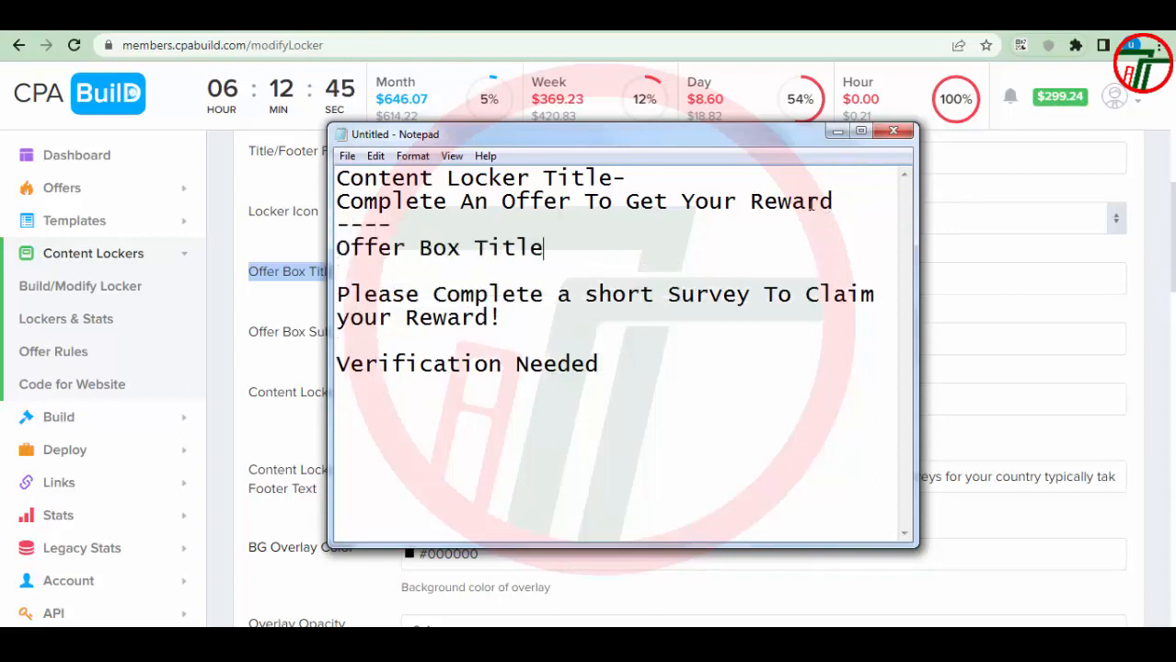
{"action": "key", "text": "Return"}
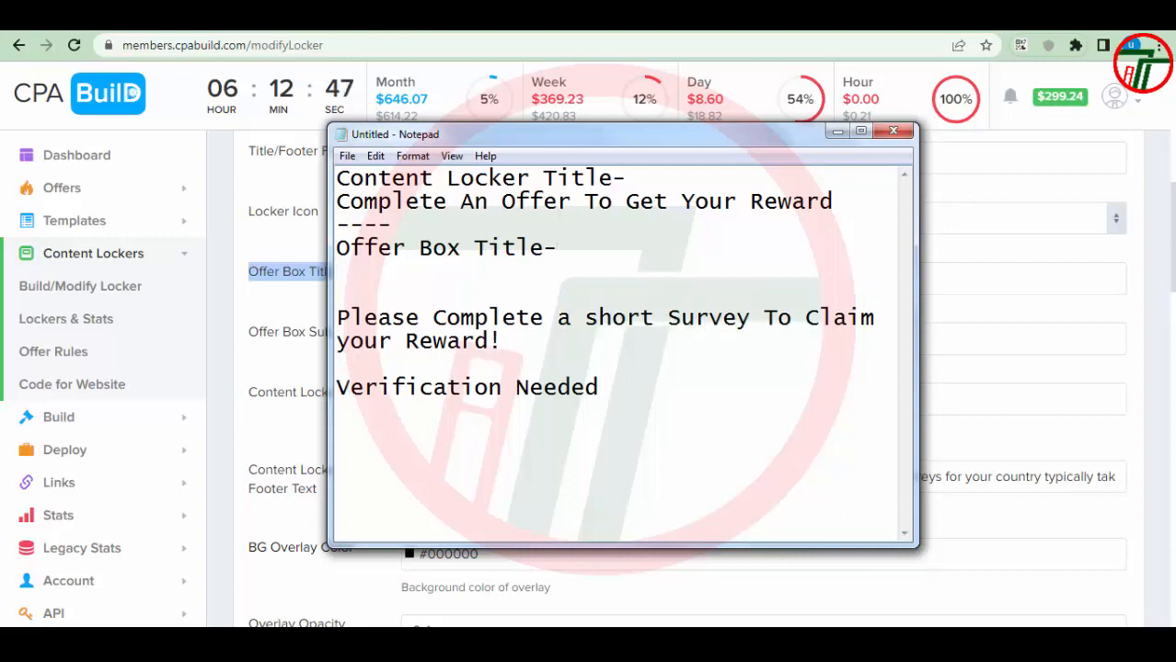
Copy the Offer Box Title text from CPABuild and paste it below the "Offer Box Title-" label in the Notepad note.
{"action": "key", "text": "alt+Tab"}
{"action": "left_click_drag", "start_coordinate": [743, 278], "coordinate": [403, 285]}
{"action": "key", "text": "ctrl+c"}
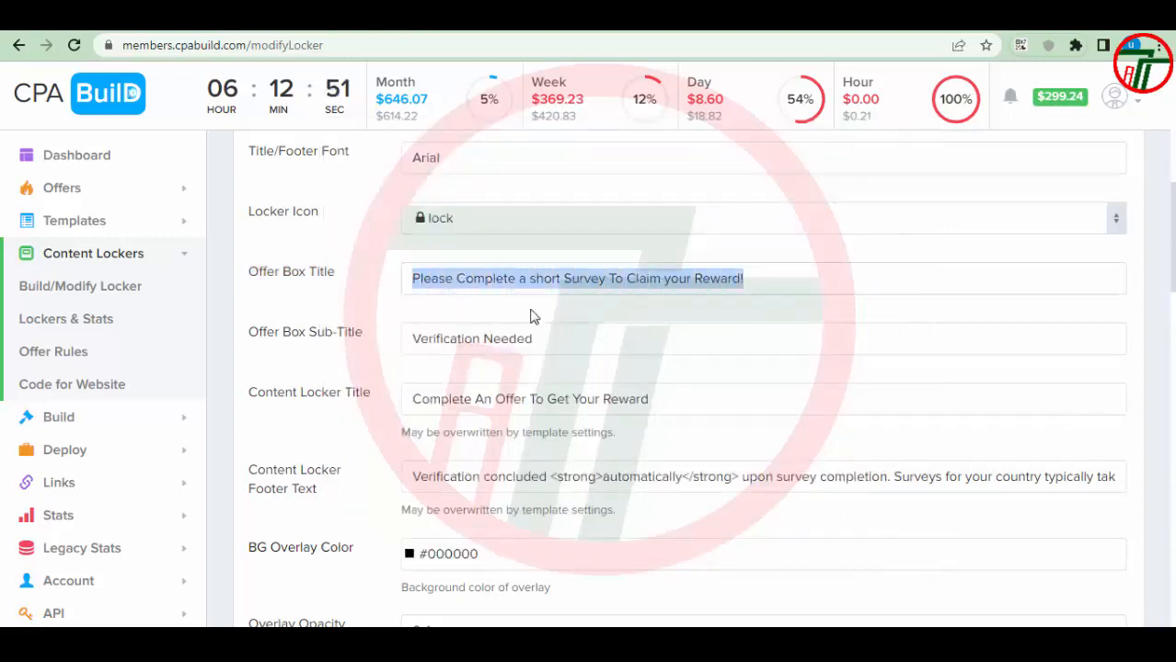
{"action": "key", "text": "alt+Tab"}
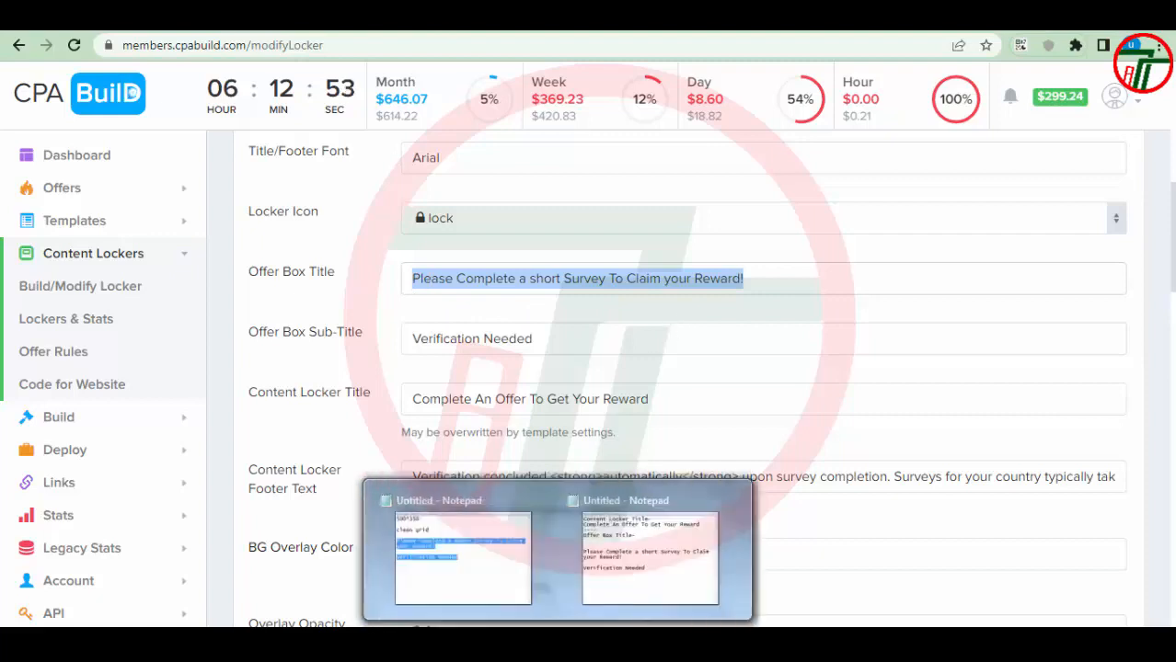
{"action": "left_click", "coordinate": [633, 544]}
{"action": "left_click", "coordinate": [526, 269]}
{"action": "key", "text": "ctrl+v"}
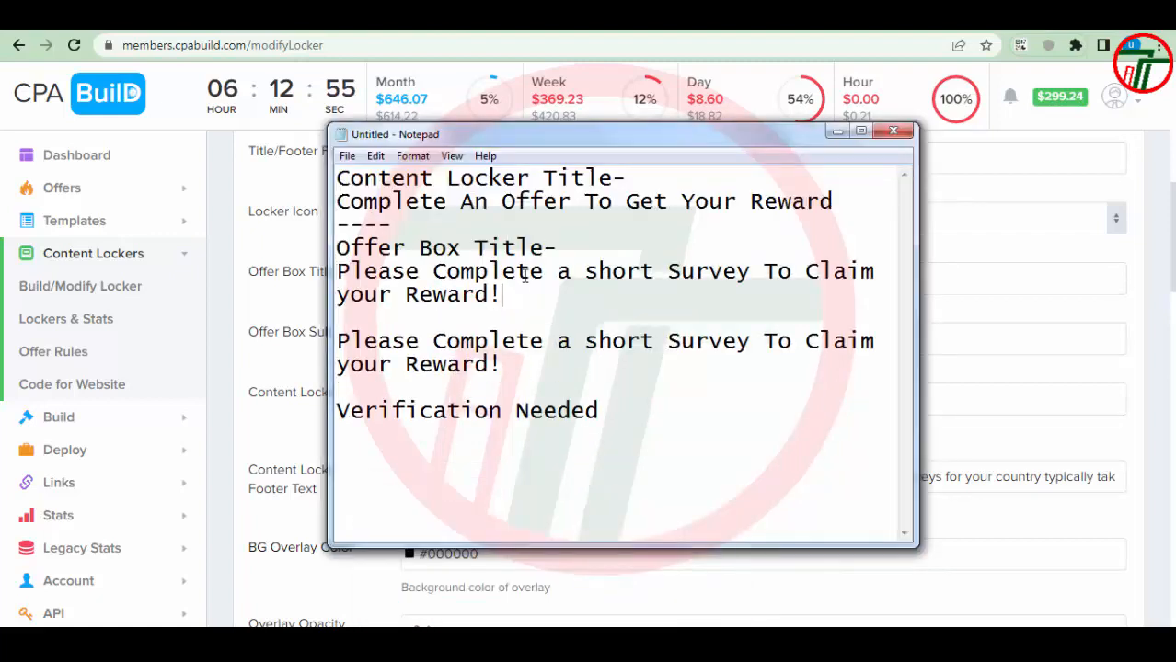
Add a "-------" separator and the copied label "Offer Box Sub-Title-" below the offer box title text in Notepad.
{"action": "type", "text": "\\"}
{"action": "key", "text": "Return"}
{"action": "key", "text": "BackSpace"}
{"action": "key", "text": "BackSpace"}
{"action": "key", "text": "Return"}
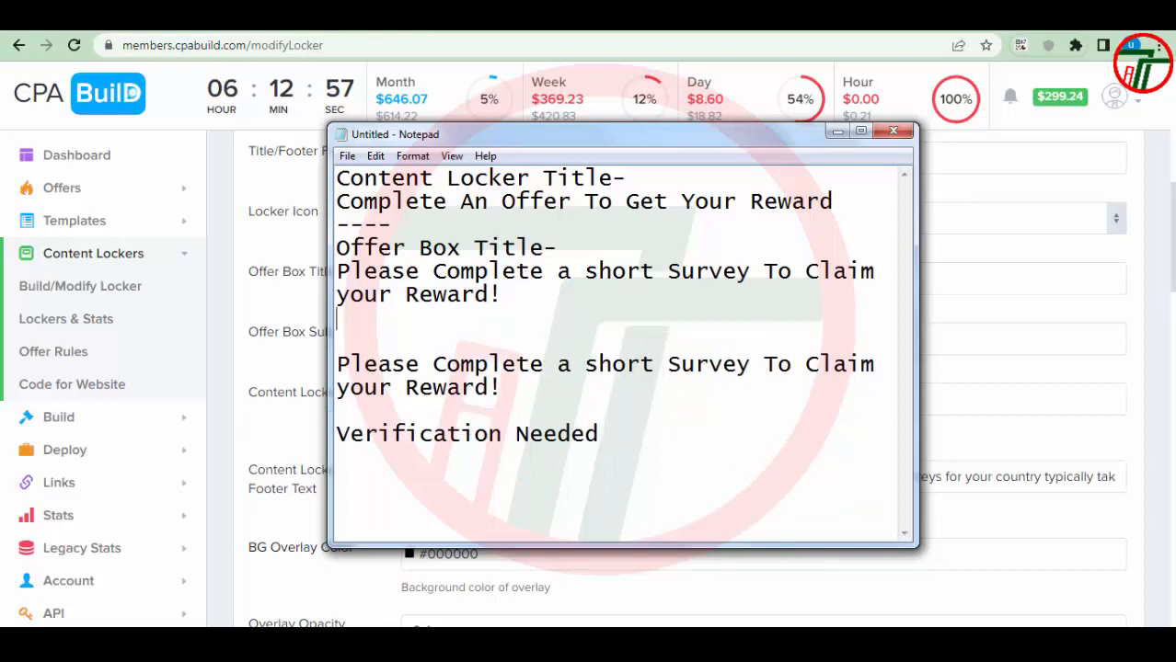
{"action": "type", "text": "-------"}
{"action": "key", "text": "Return"}
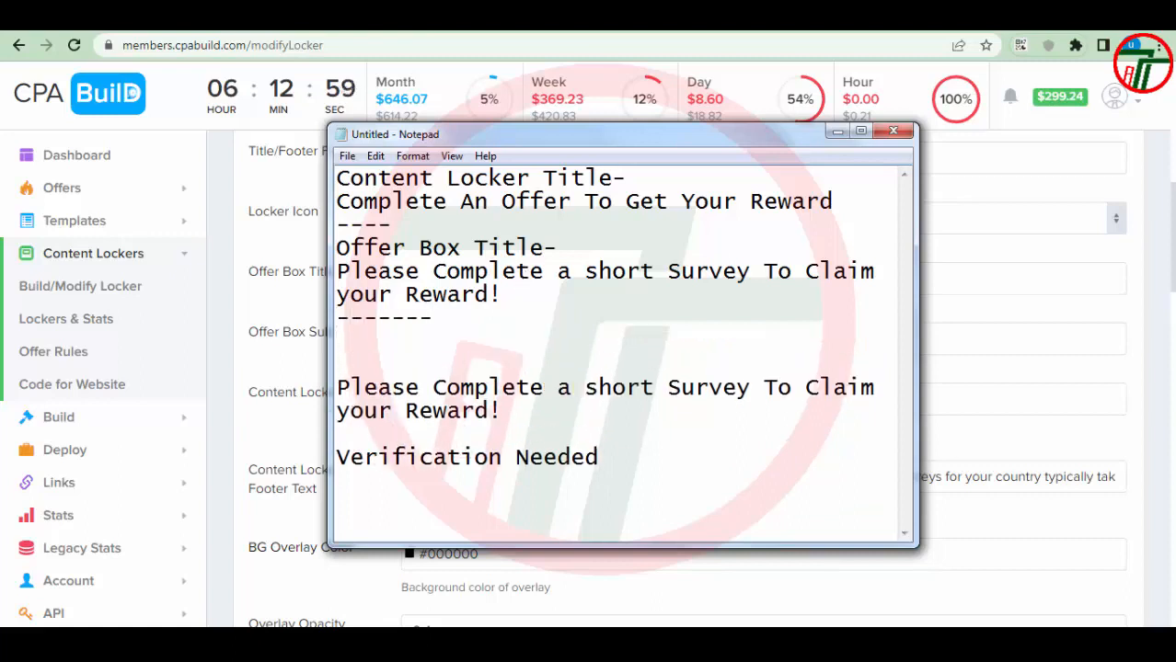
{"action": "key", "text": "alt+Tab"}
{"action": "left_click_drag", "start_coordinate": [368, 337], "coordinate": [225, 339]}
{"action": "key", "text": "ctrl+c"}
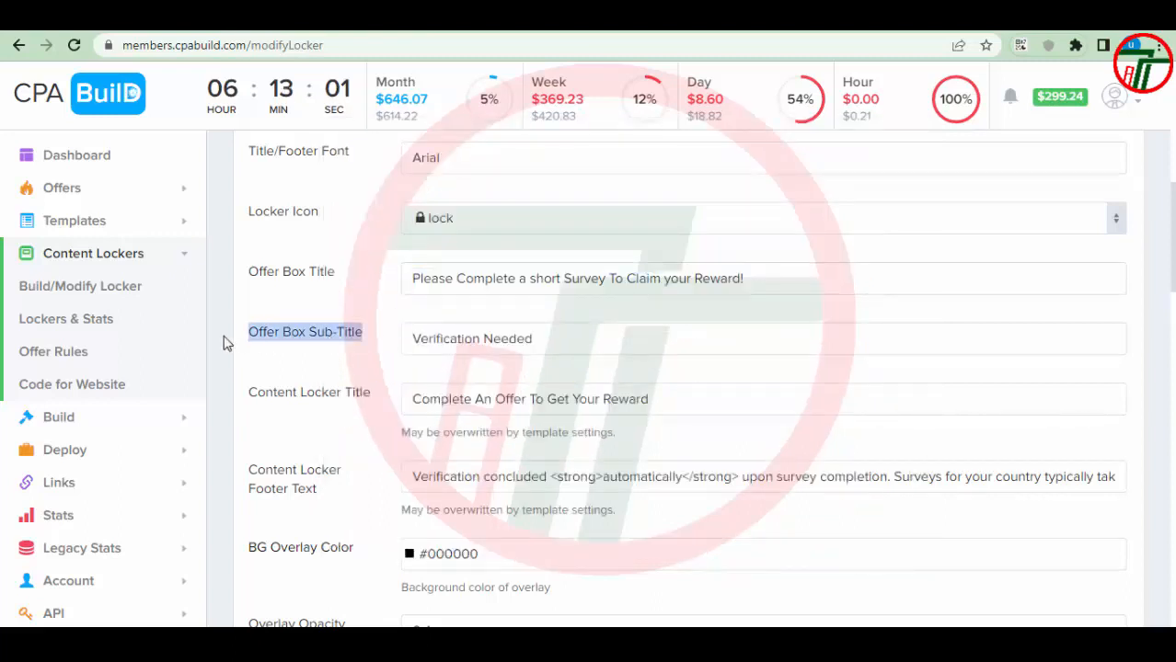
{"action": "key", "text": "alt+Tab"}
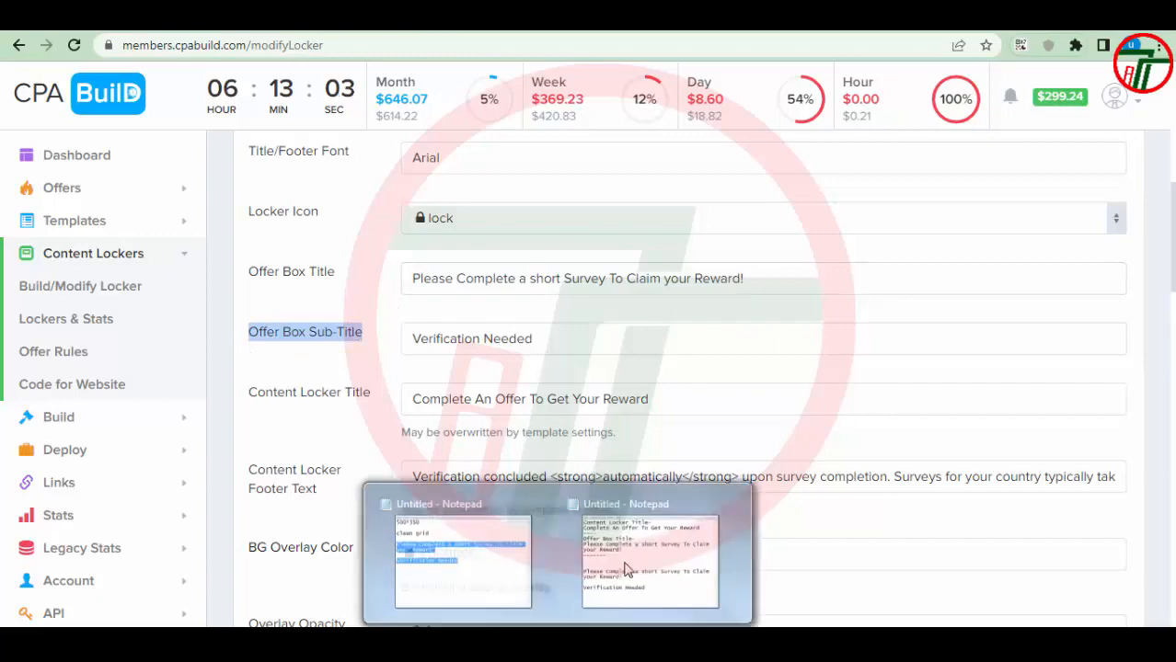
{"action": "key", "text": "ctrl+v"}
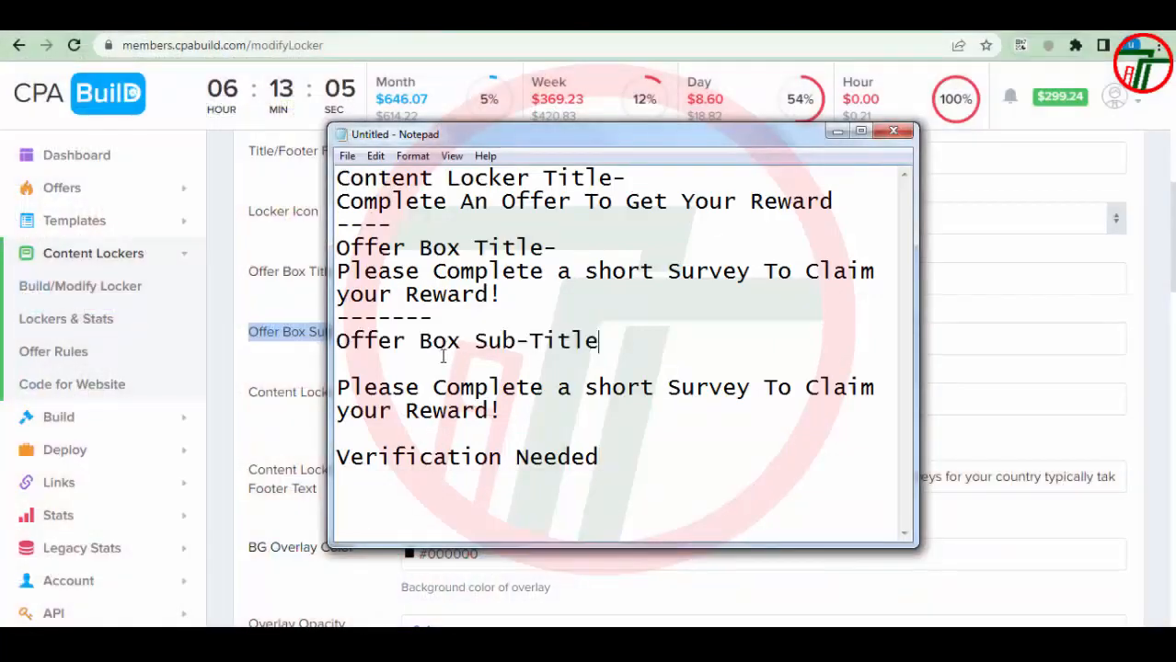
{"action": "key", "text": "Return"}
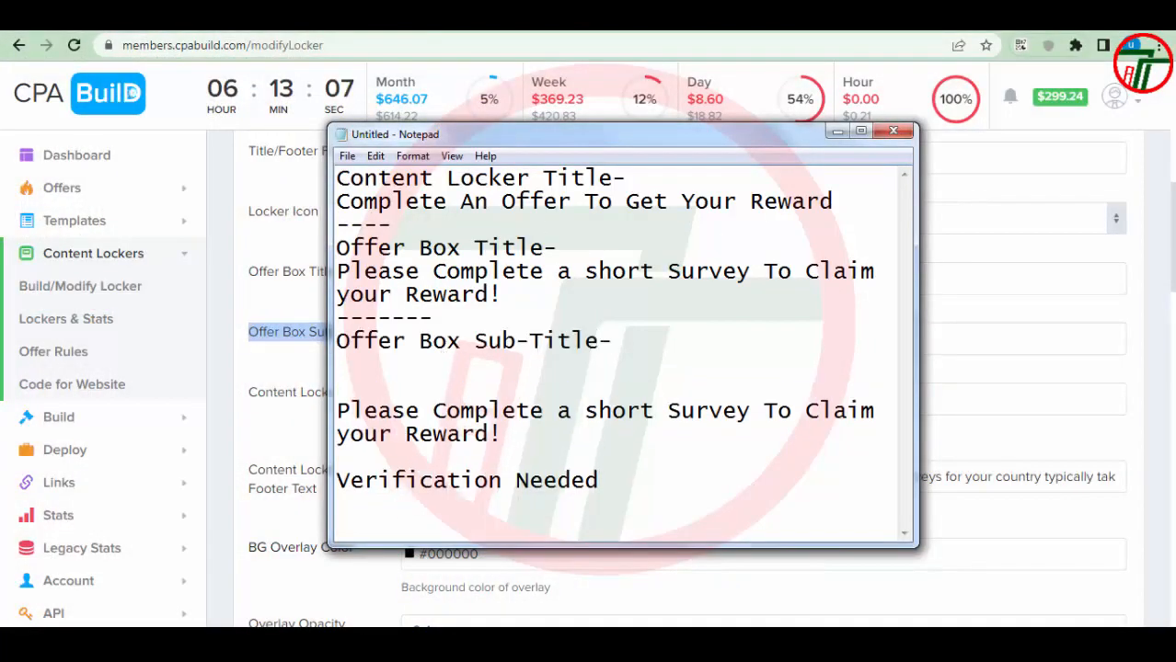
Copy "Verification Needed" from CPABuild's Offer Box Sub-Title and paste it below the matching label in the Notepad note.
{"action": "key", "text": "alt+Tab"}
{"action": "left_click_drag", "start_coordinate": [549, 334], "coordinate": [407, 339]}
{"action": "key", "text": "ctrl+c"}
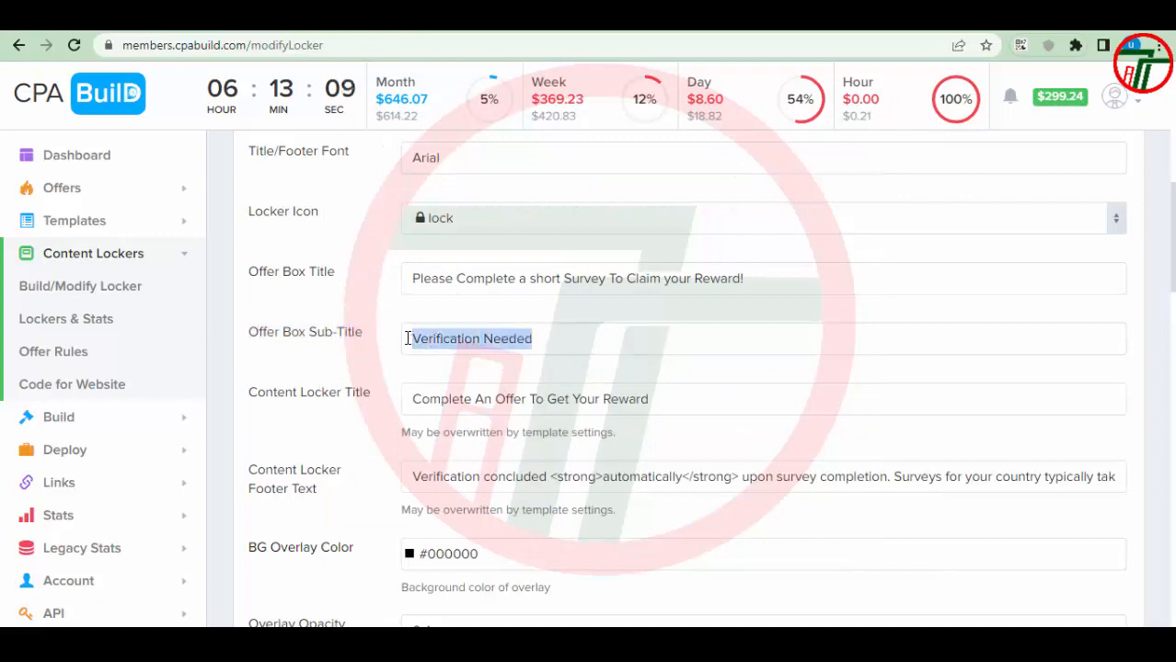
{"action": "key", "text": "alt+Tab"}
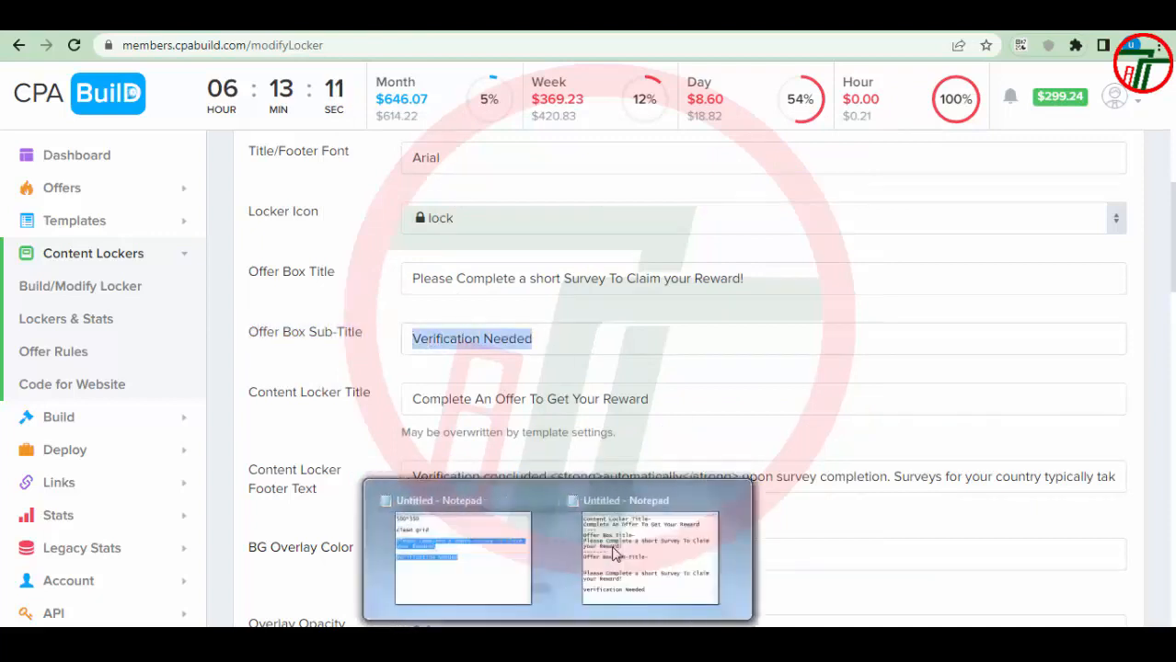
{"action": "key", "text": "ctrl+v"}
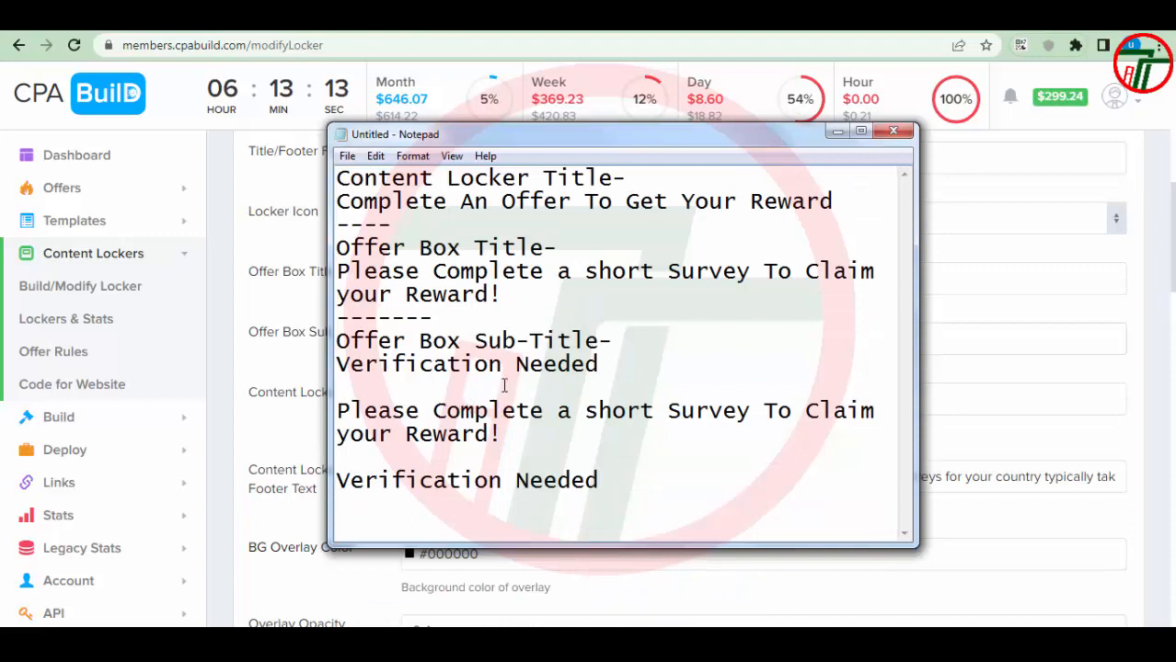
Add a closing "-------" separator in the Notepad note and delete the leftover duplicate survey and verification lines below it.
{"action": "key", "text": "Return"}
{"action": "type", "text": "-------"}
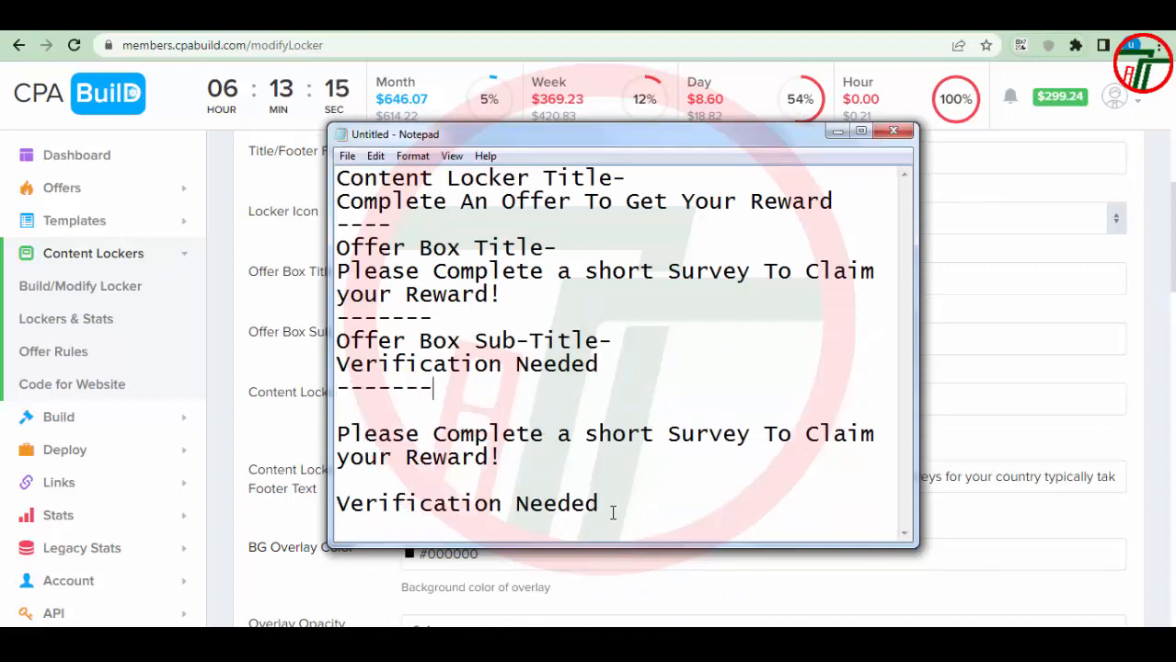
{"action": "left_click_drag", "start_coordinate": [612, 512], "coordinate": [337, 439]}
{"action": "key", "text": "BackSpace"}
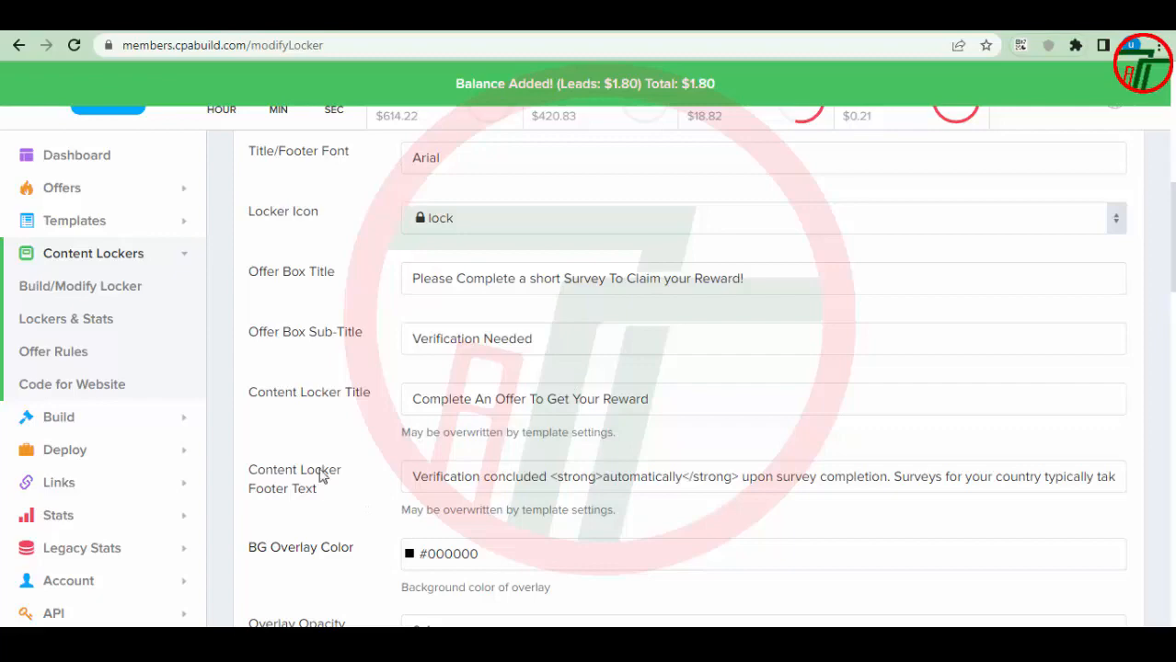
Examine the footer sentence in the CPABuild content locker preview.
{"action": "scroll", "coordinate": [516, 422], "scroll_direction": "down", "scroll_amount": 15}
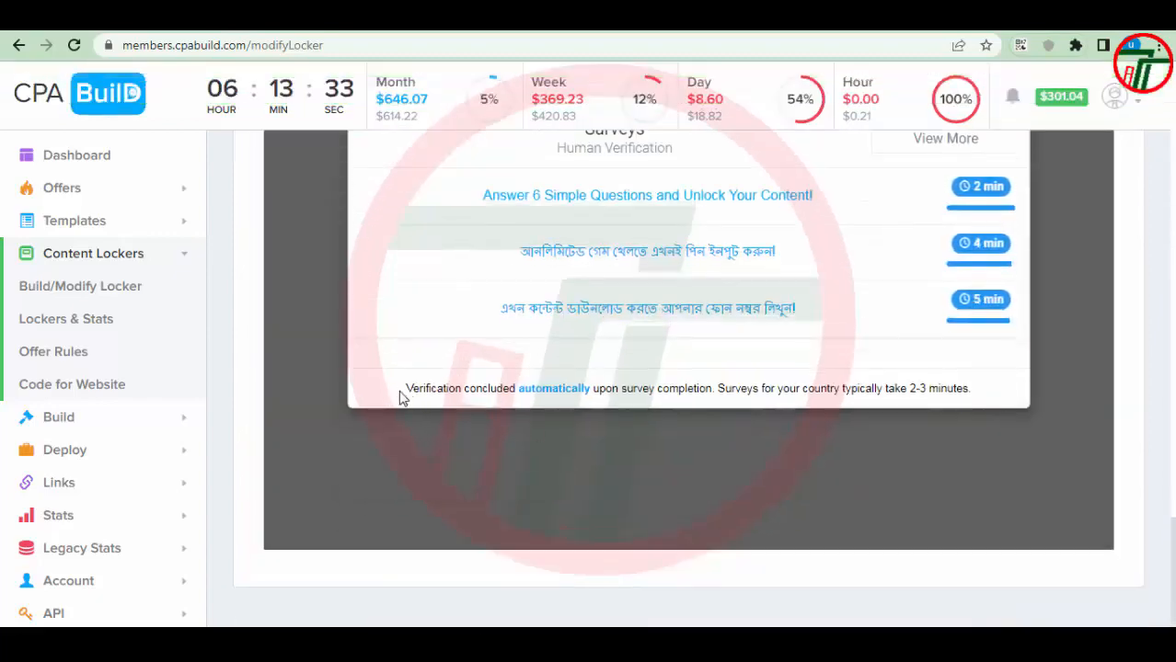
{"action": "left_click_drag", "start_coordinate": [403, 389], "coordinate": [964, 388]}
{"action": "scroll", "coordinate": [712, 425], "scroll_direction": "up", "scroll_amount": 6}
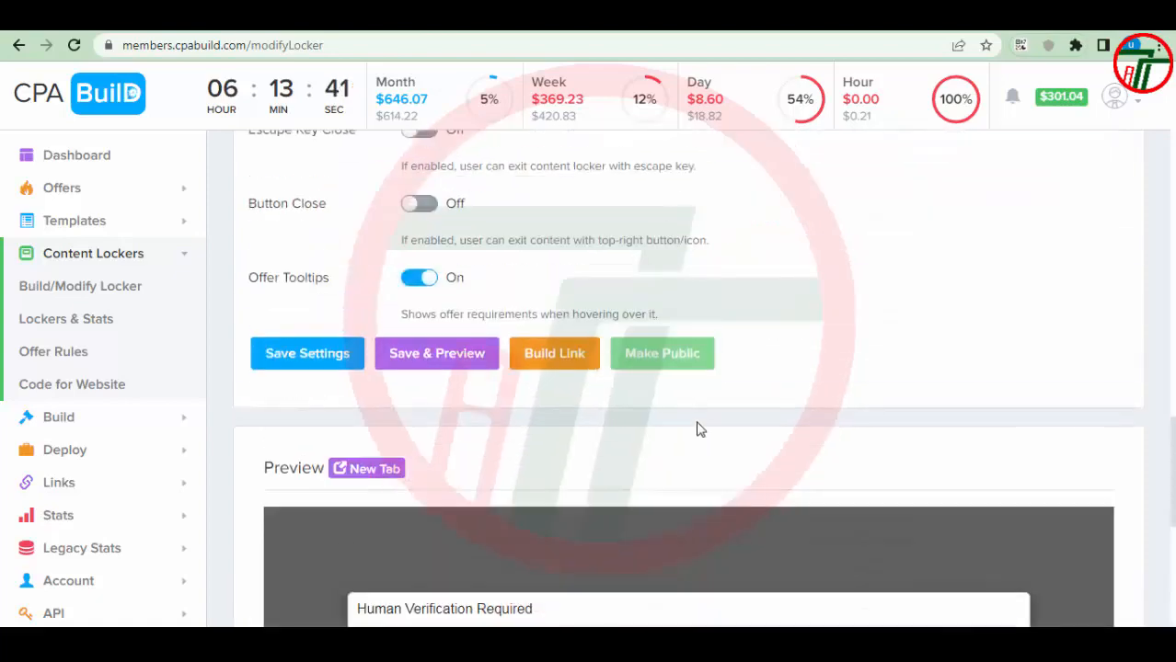
Turn off Verification Captcha for the content locker, then save the locker and refresh its preview.
{"action": "scroll", "coordinate": [655, 429], "scroll_direction": "up", "scroll_amount": 3}
{"action": "scroll", "coordinate": [655, 428], "scroll_direction": "down", "scroll_amount": 4}
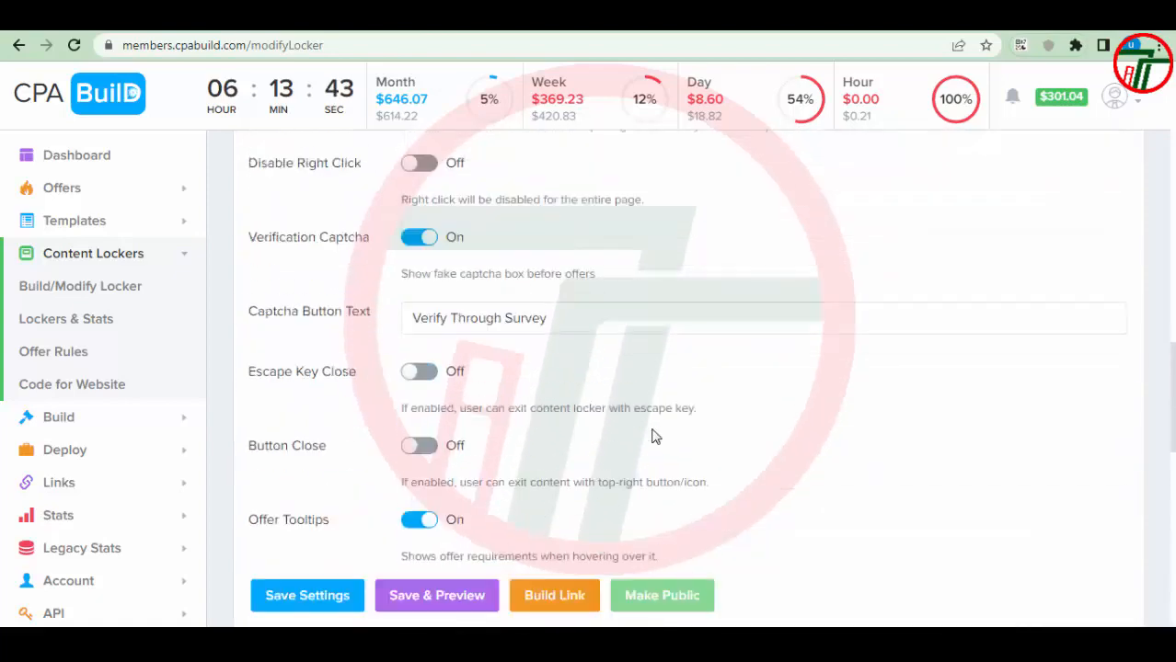
{"action": "scroll", "coordinate": [273, 397], "scroll_direction": "up", "scroll_amount": 2}
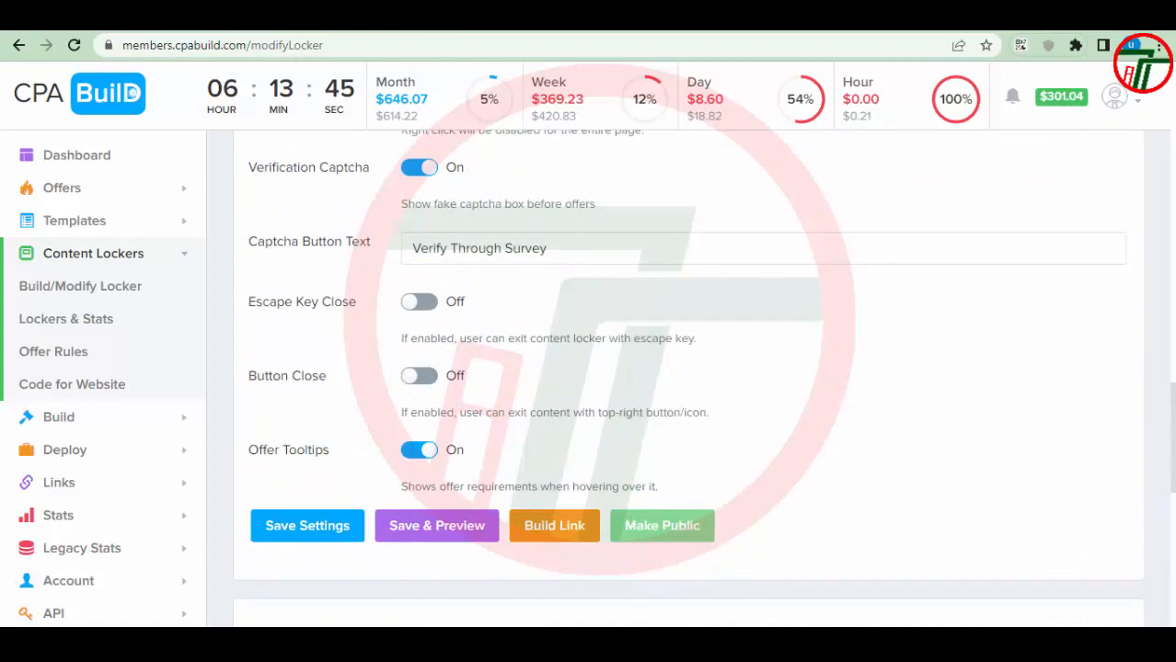
{"action": "scroll", "coordinate": [244, 292], "scroll_direction": "up", "scroll_amount": 2}
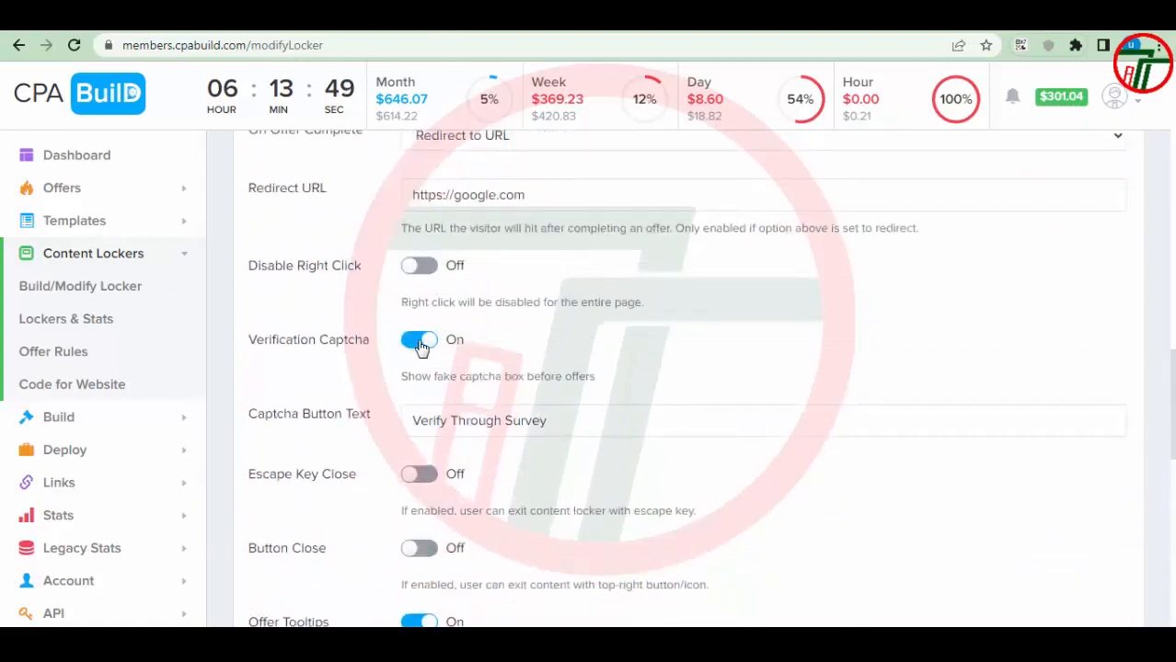
{"action": "left_click", "coordinate": [422, 344]}
{"action": "scroll", "coordinate": [435, 352], "scroll_direction": "down", "scroll_amount": 1}
{"action": "scroll", "coordinate": [436, 369], "scroll_direction": "up", "scroll_amount": 2}
{"action": "scroll", "coordinate": [436, 387], "scroll_direction": "down", "scroll_amount": 4}
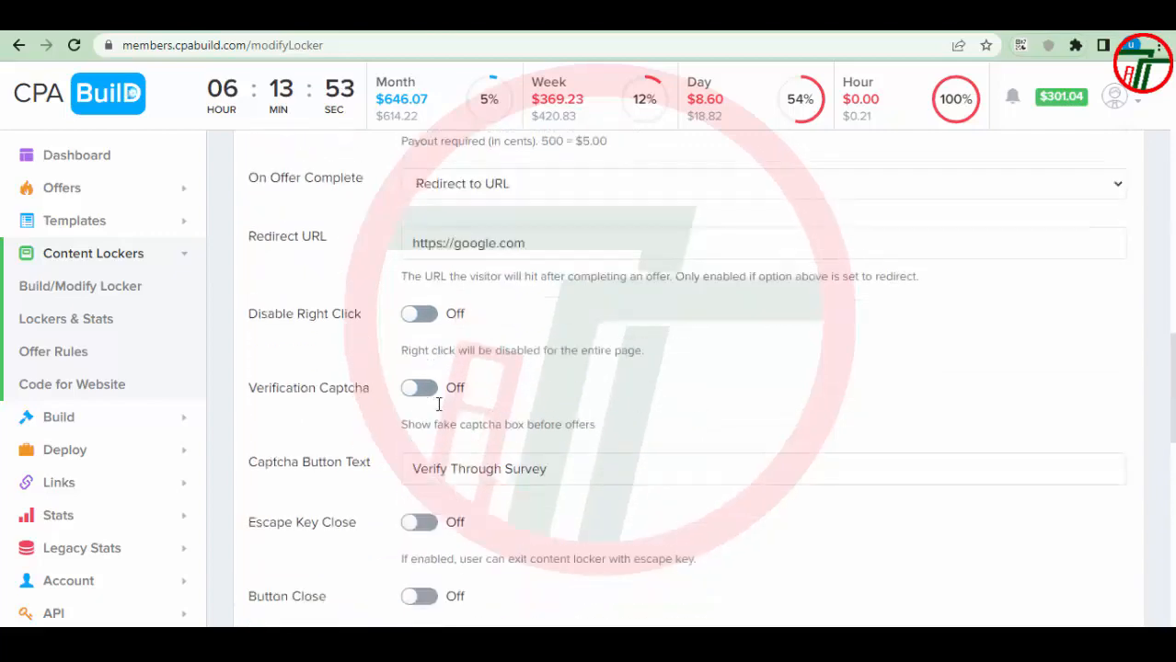
{"action": "left_click", "coordinate": [420, 452]}
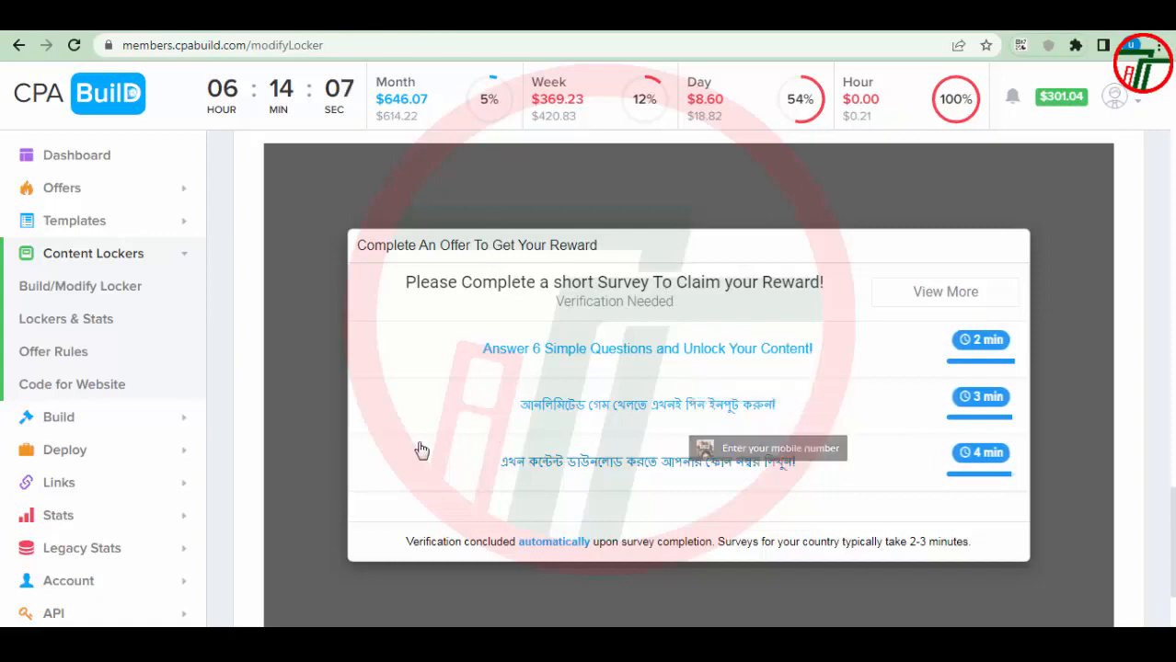
{"action": "scroll", "coordinate": [410, 455], "scroll_direction": "up", "scroll_amount": 2}
{"action": "scroll", "coordinate": [411, 455], "scroll_direction": "up", "scroll_amount": 5}
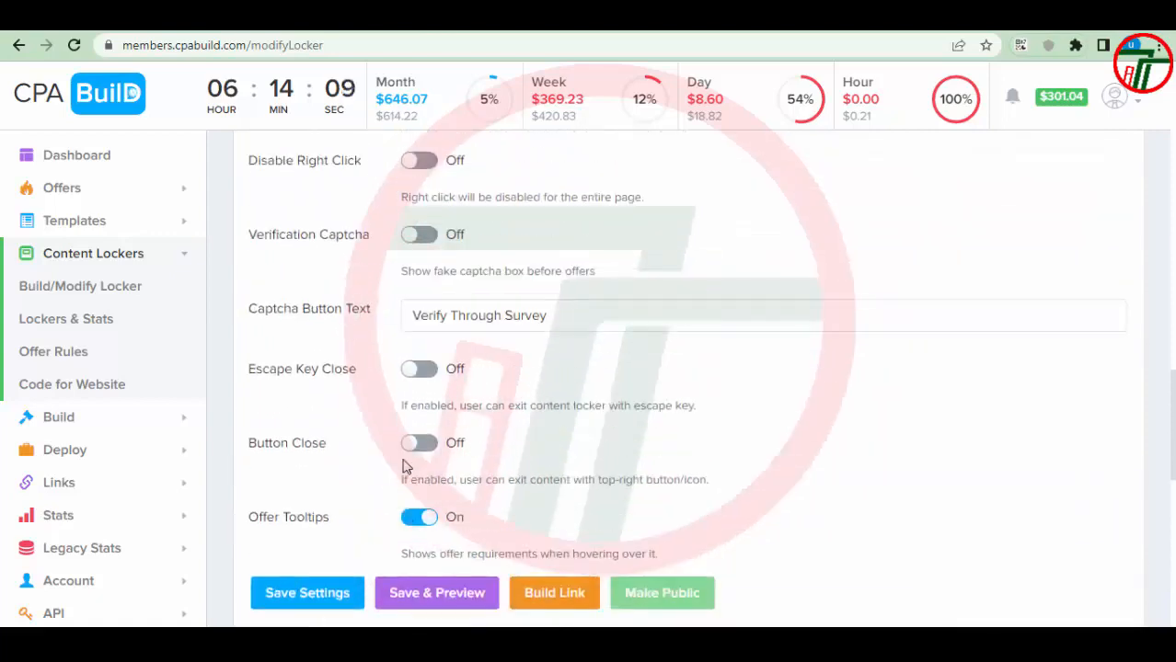
{"action": "scroll", "coordinate": [405, 467], "scroll_direction": "up", "scroll_amount": 1}
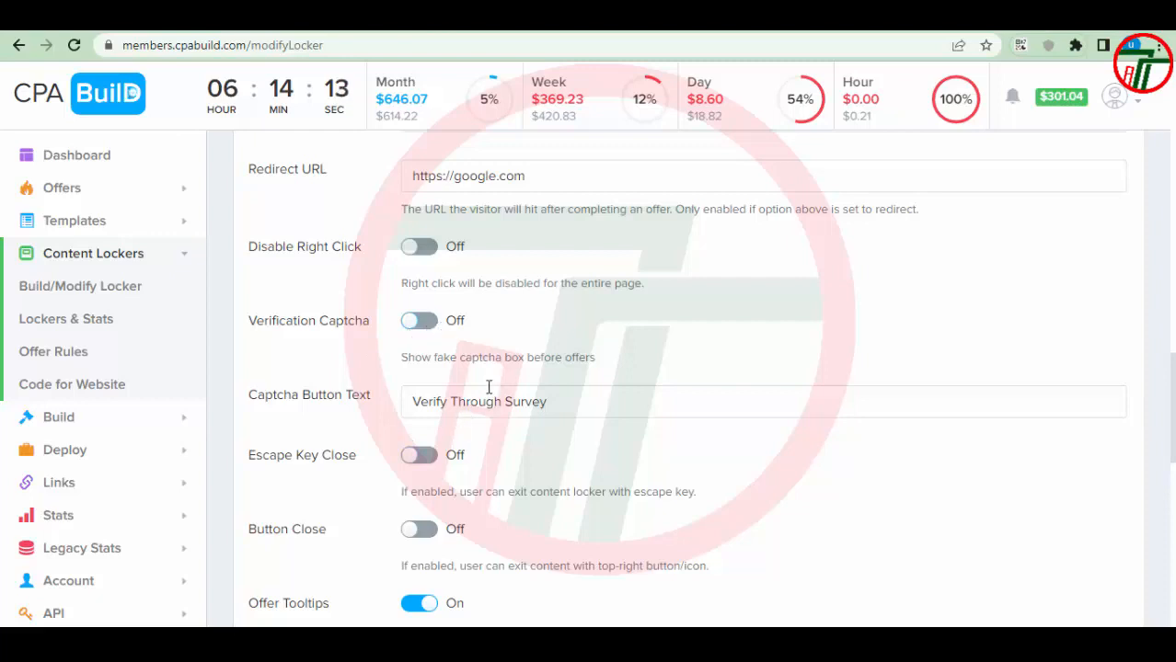
{"action": "scroll", "coordinate": [489, 386], "scroll_direction": "up", "scroll_amount": 1}
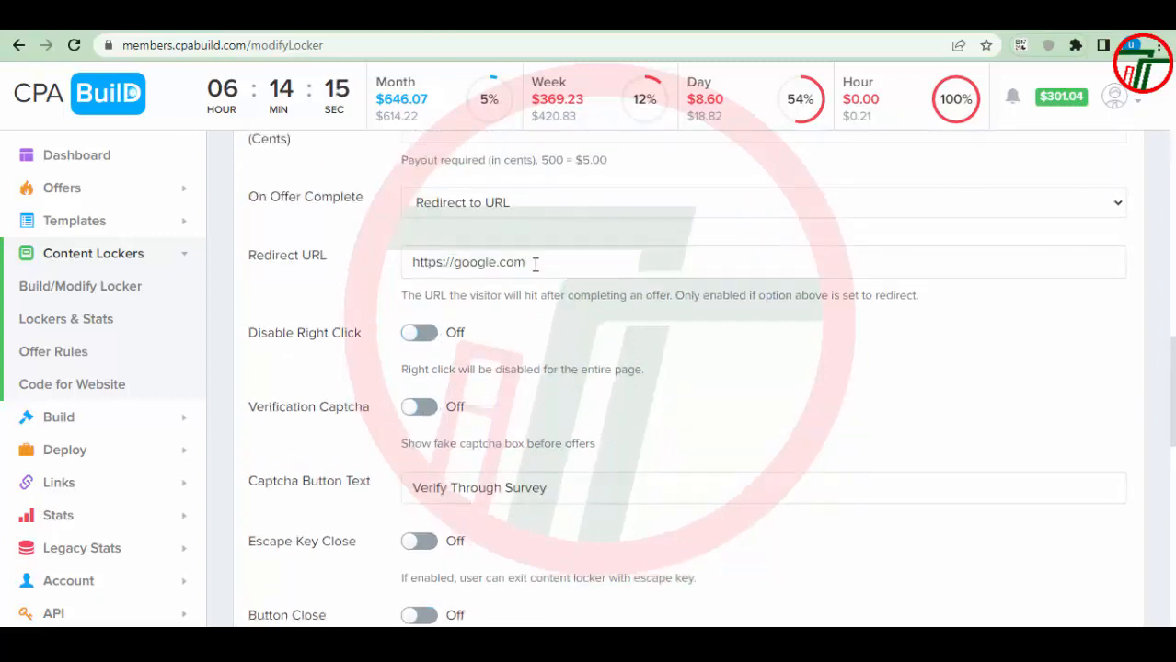
{"action": "left_click", "coordinate": [536, 264]}
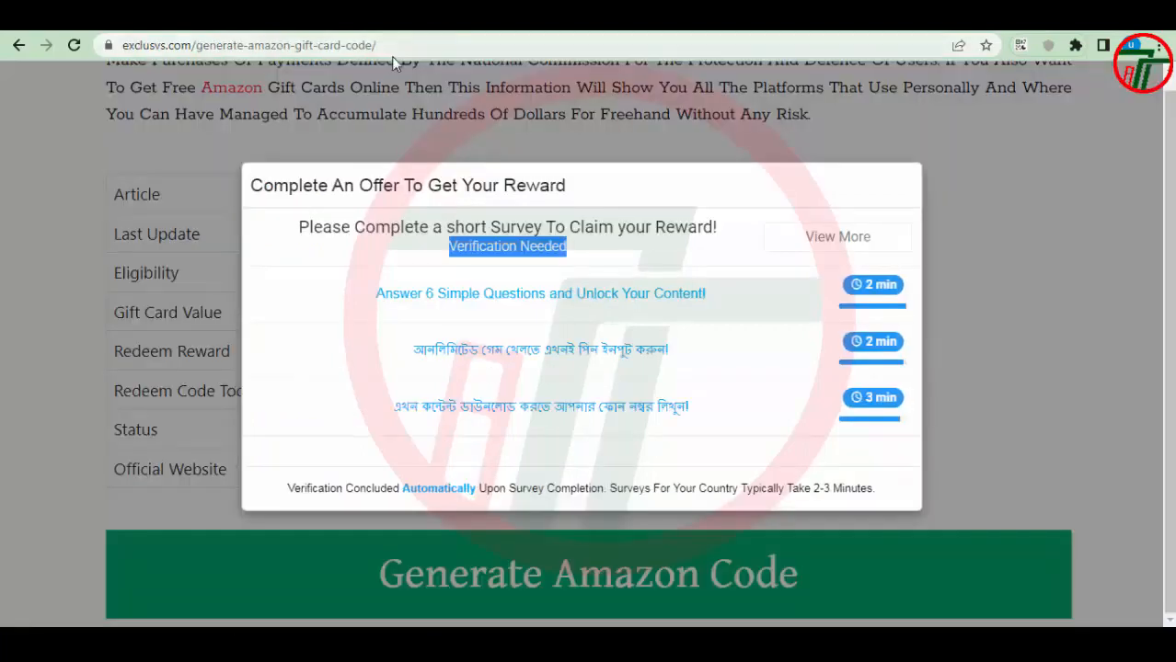
{"action": "left_click", "coordinate": [384, 46]}
{"action": "left_click_drag", "start_coordinate": [265, 45], "coordinate": [162, 46]}
{"action": "key", "text": "ctrl+c"}
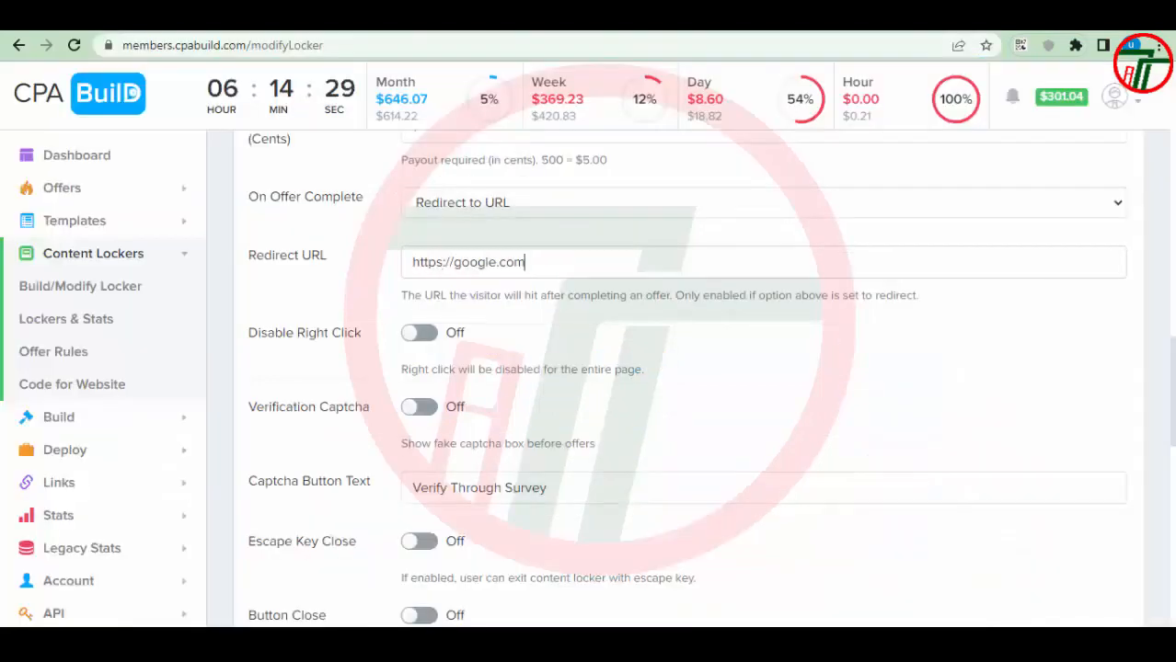
{"action": "left_click_drag", "start_coordinate": [526, 262], "coordinate": [402, 289]}
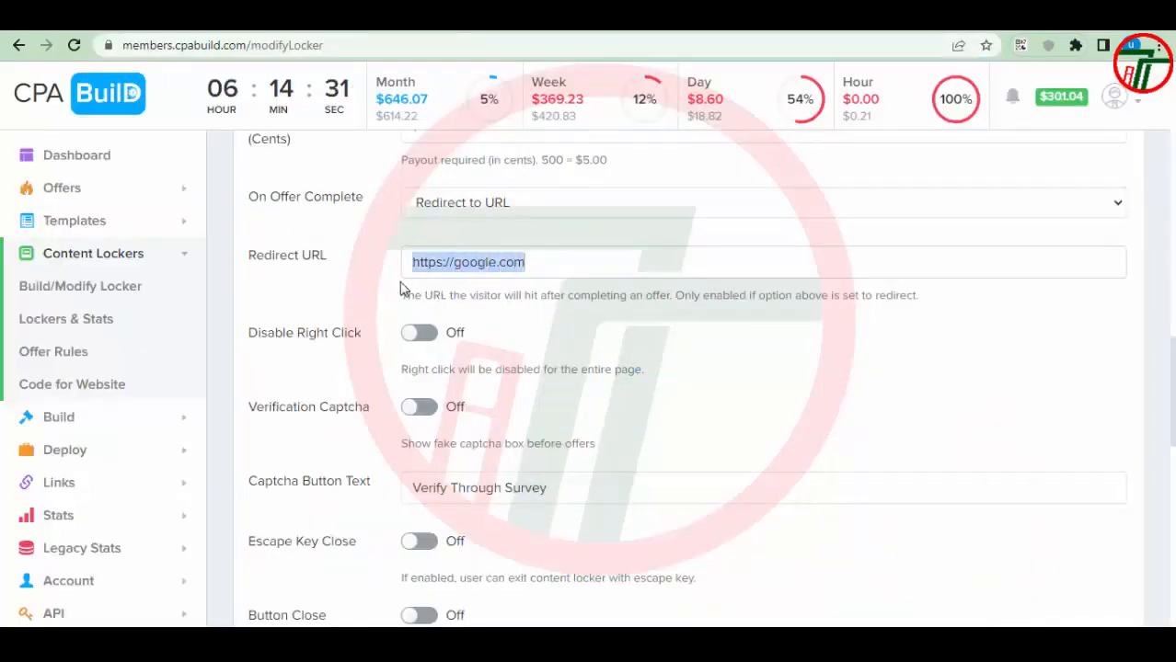
{"action": "key", "text": "ctrl+v"}
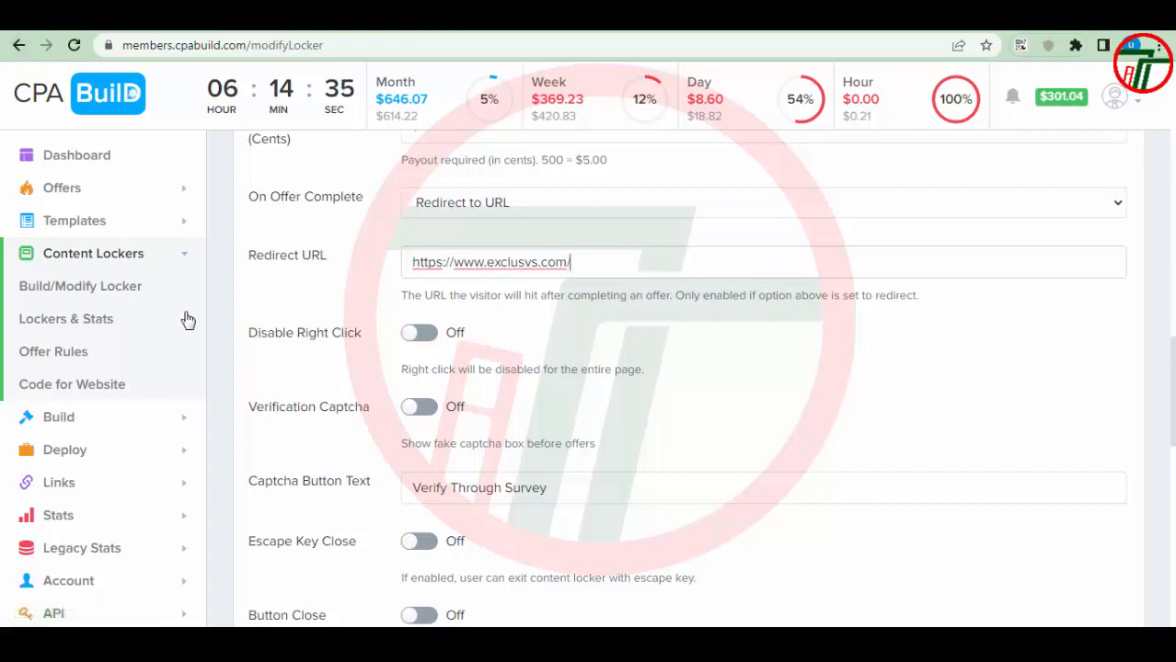
Save the content locker settings and dismiss the confirmation.
{"action": "scroll", "coordinate": [478, 389], "scroll_direction": "down", "scroll_amount": 3}
{"action": "scroll", "coordinate": [478, 389], "scroll_direction": "down", "scroll_amount": 1}
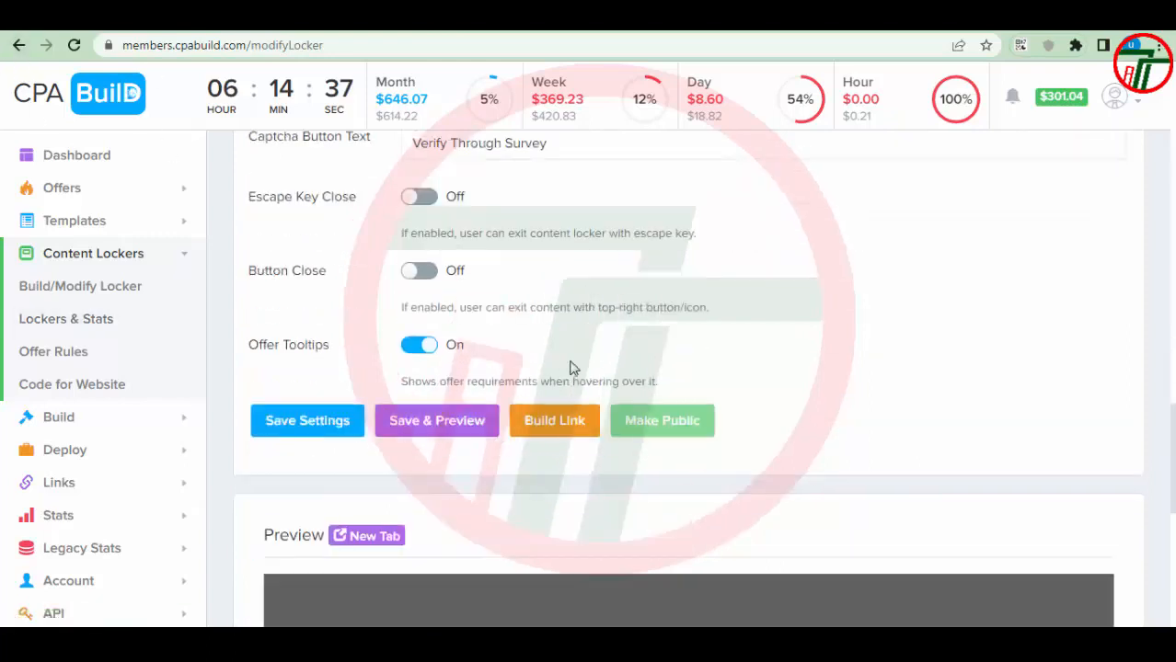
{"action": "left_click", "coordinate": [314, 421]}
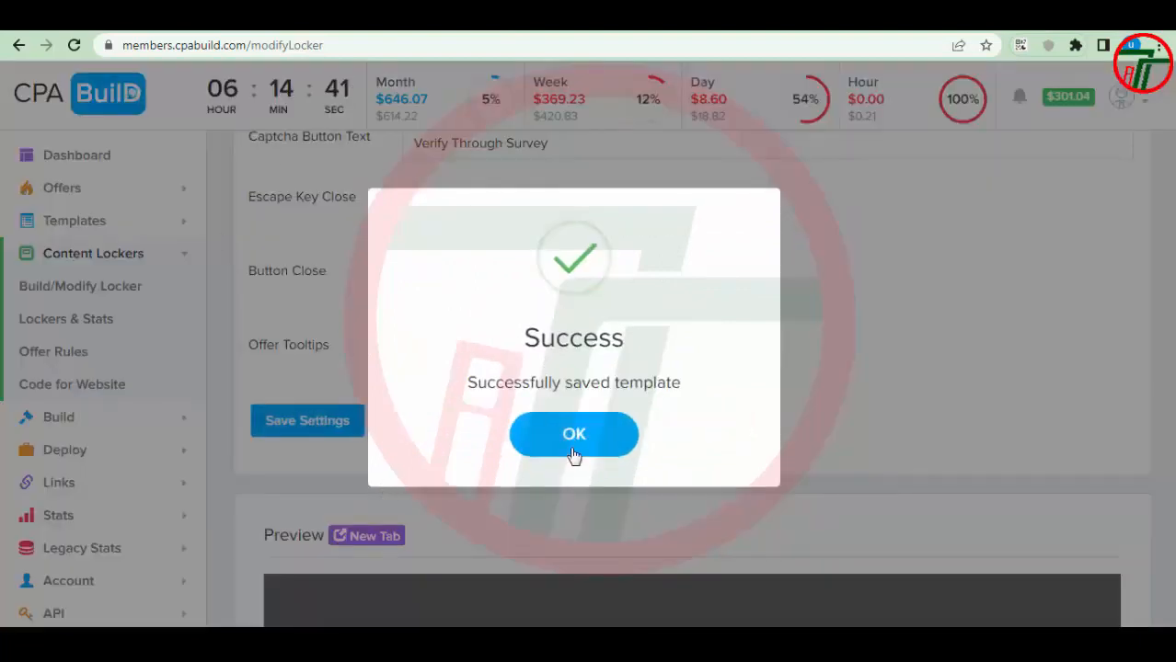
{"action": "left_click", "coordinate": [573, 451]}
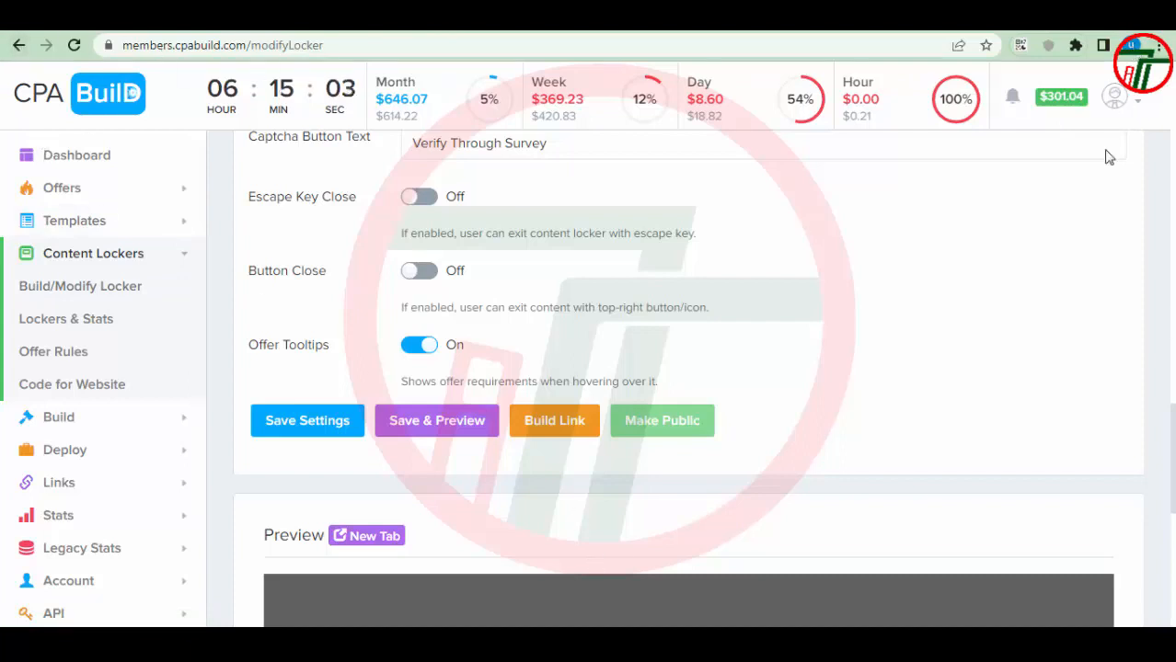
Switch to another Chrome profile and open the "CPABuild - Fraud Detected" conversation in its Gmail inbox.
{"action": "left_click", "coordinate": [1131, 46]}
{"action": "scroll", "coordinate": [999, 424], "scroll_direction": "down", "scroll_amount": 3}
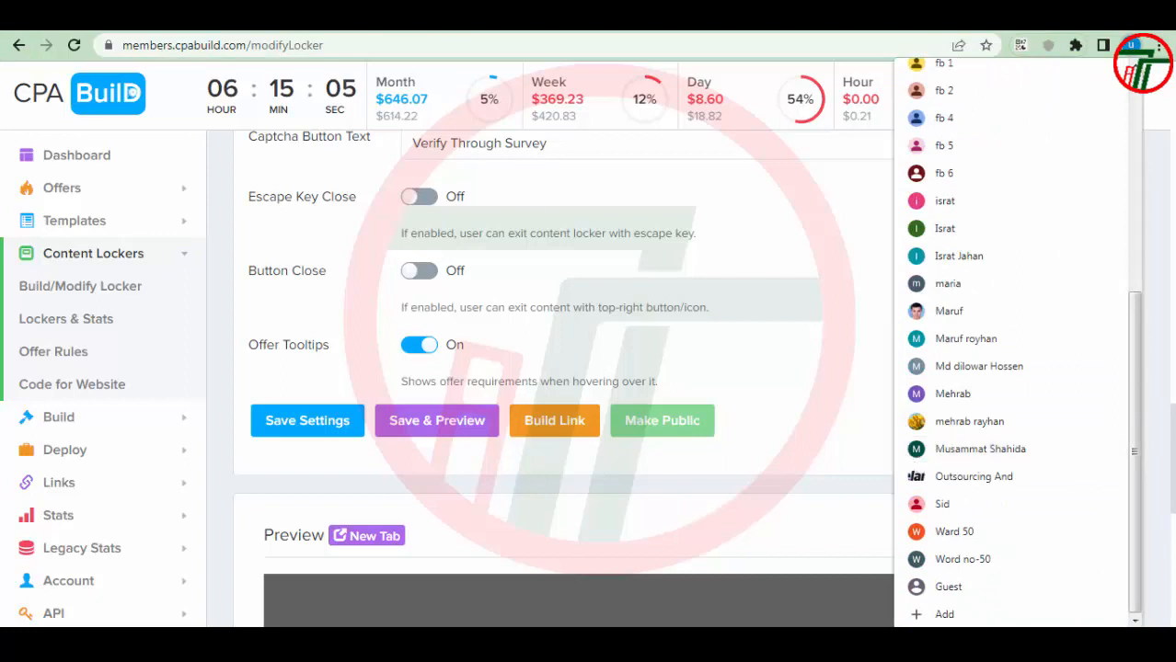
{"action": "left_click", "coordinate": [966, 338]}
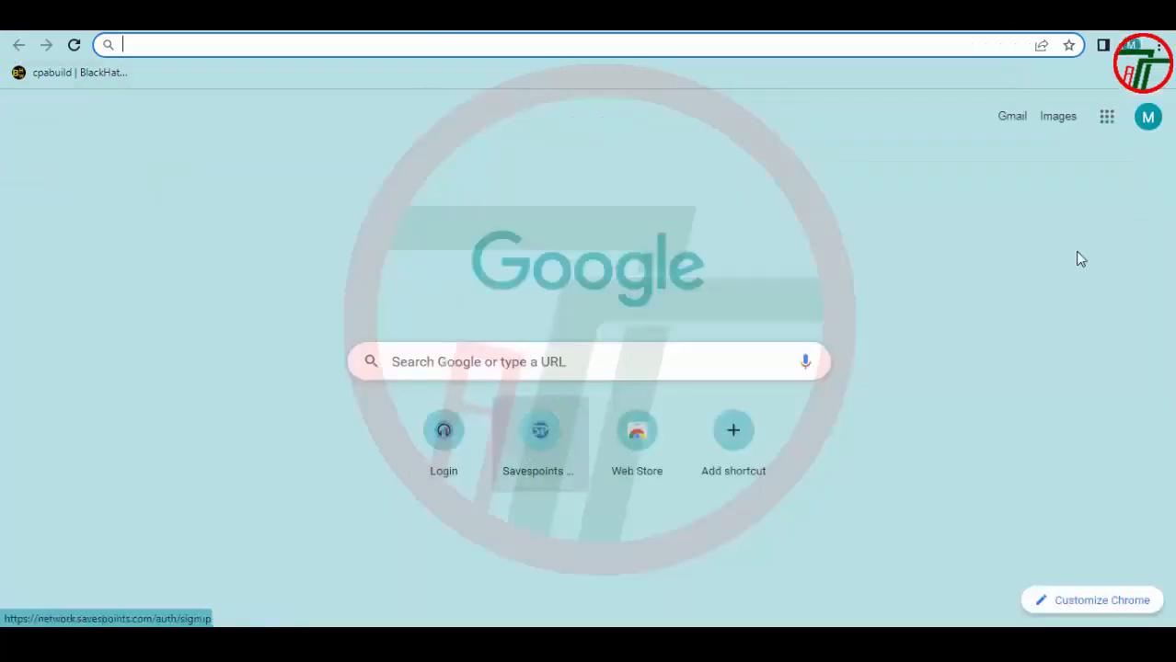
{"action": "left_click", "coordinate": [1011, 126]}
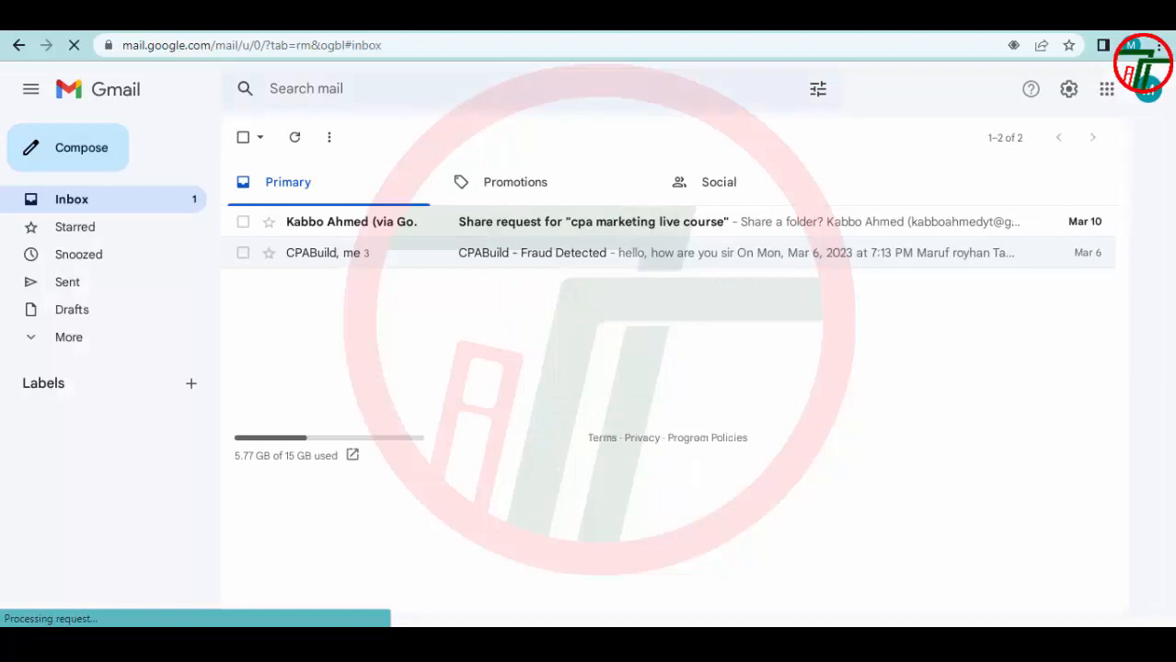
{"action": "left_click", "coordinate": [462, 273]}
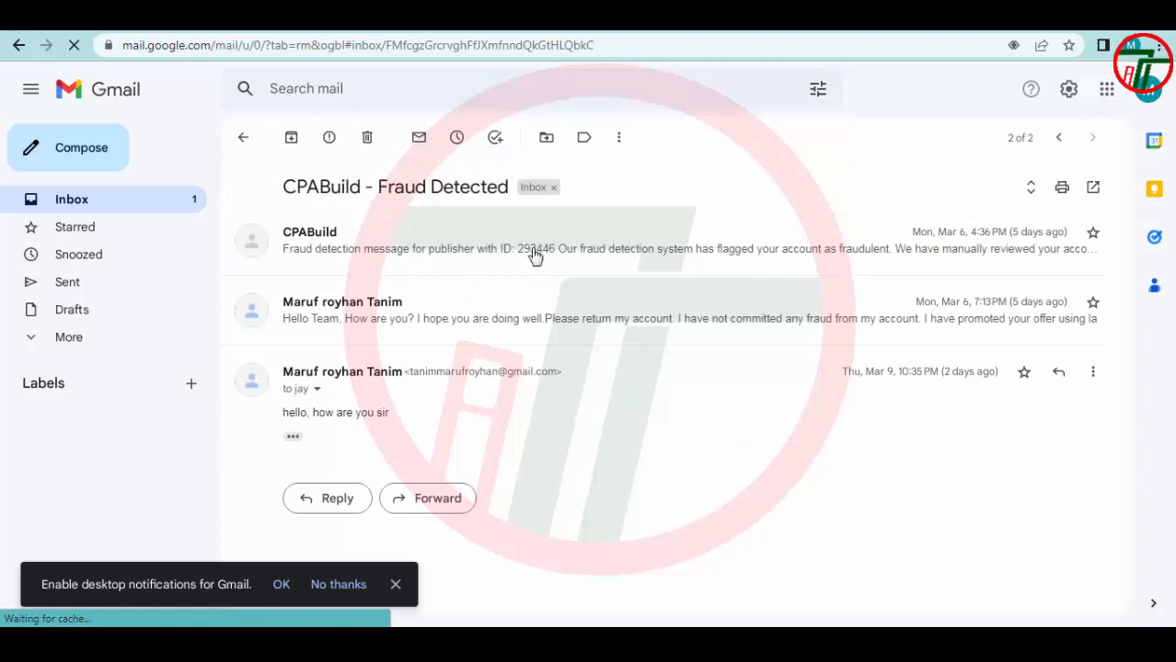
Expand the March 6 appeal reply in the "CPABuild - Fraud Detected" conversation to read it, and return to the CPABuild locker page.
{"action": "left_click", "coordinate": [463, 331]}
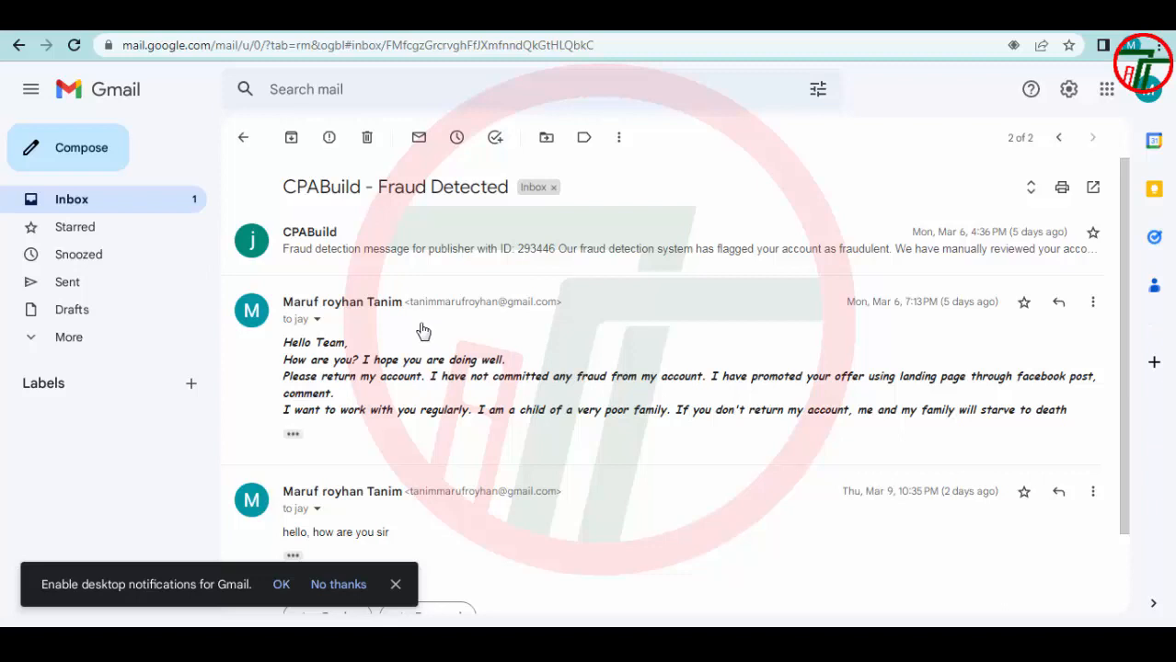
{"action": "left_click", "coordinate": [243, 138]}
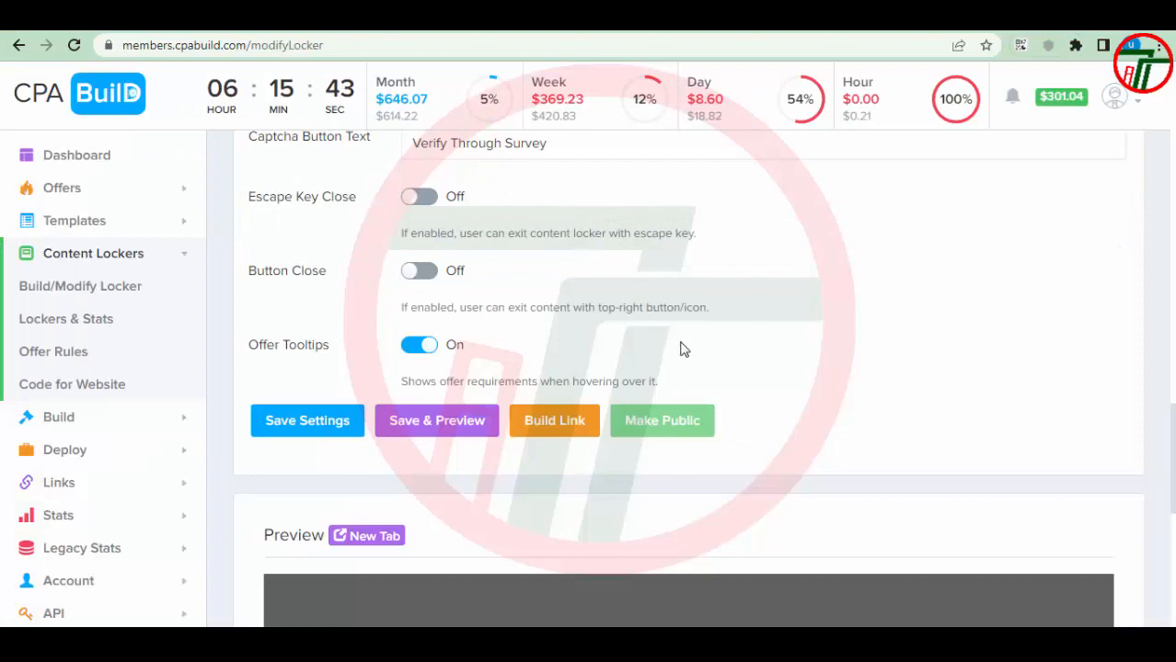
Review the content locker's redirect and captcha settings and its preview, including the verification note beneath the survey offers.
{"action": "scroll", "coordinate": [681, 349], "scroll_direction": "down", "scroll_amount": 5}
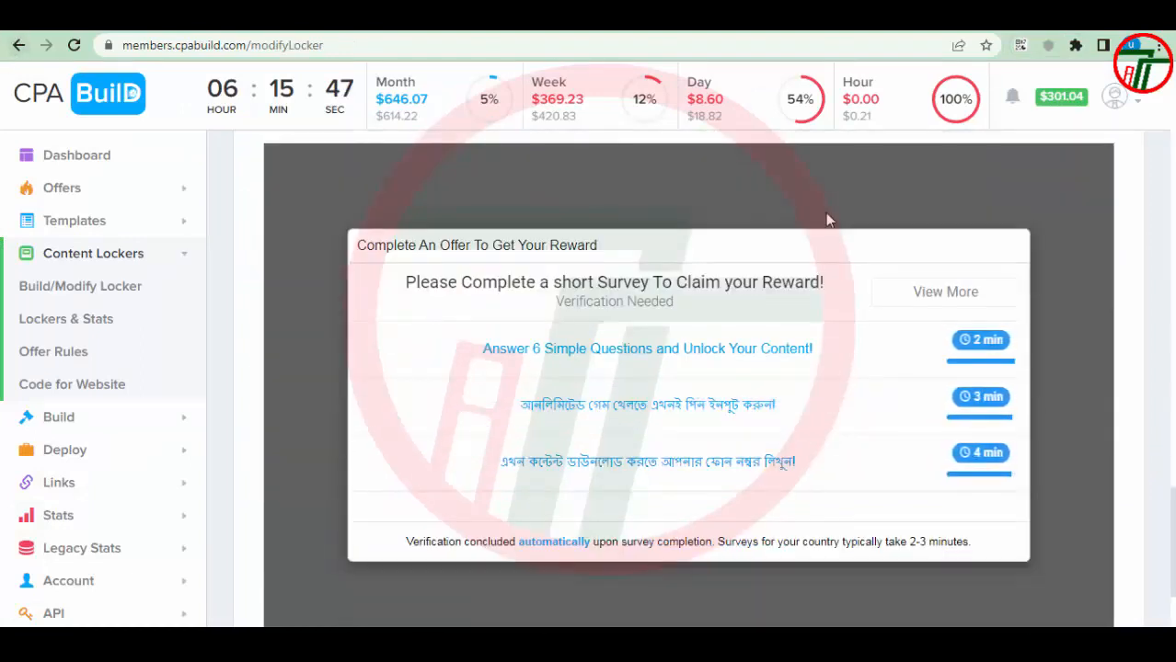
{"action": "scroll", "coordinate": [911, 363], "scroll_direction": "up", "scroll_amount": 5}
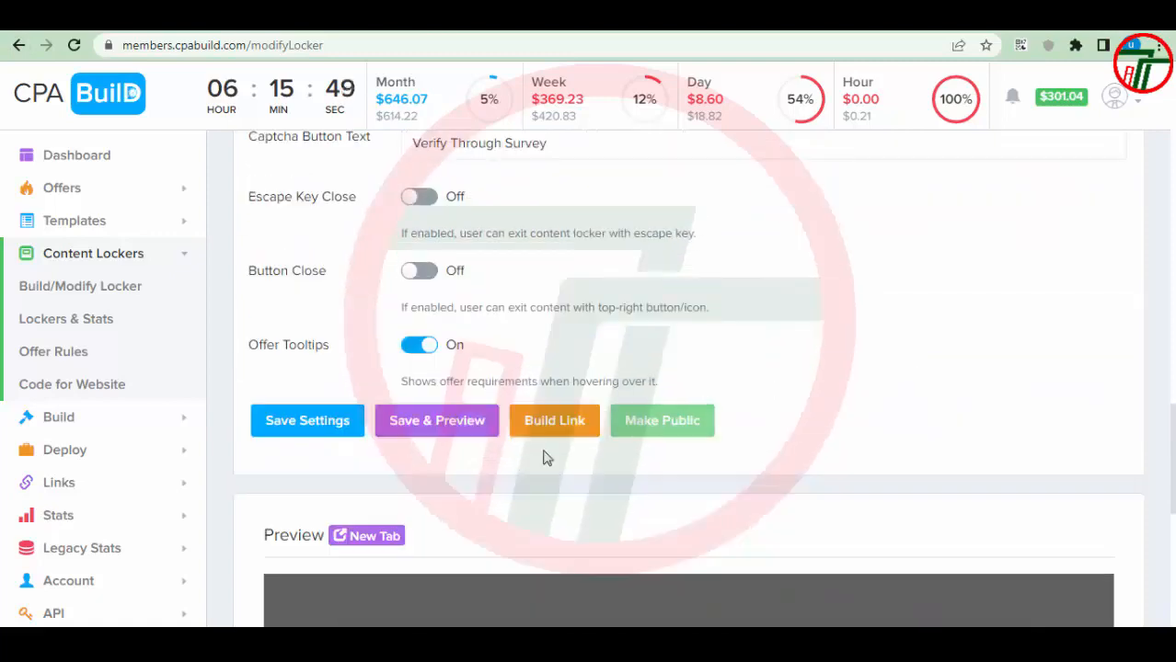
{"action": "scroll", "coordinate": [557, 401], "scroll_direction": "up", "scroll_amount": 5}
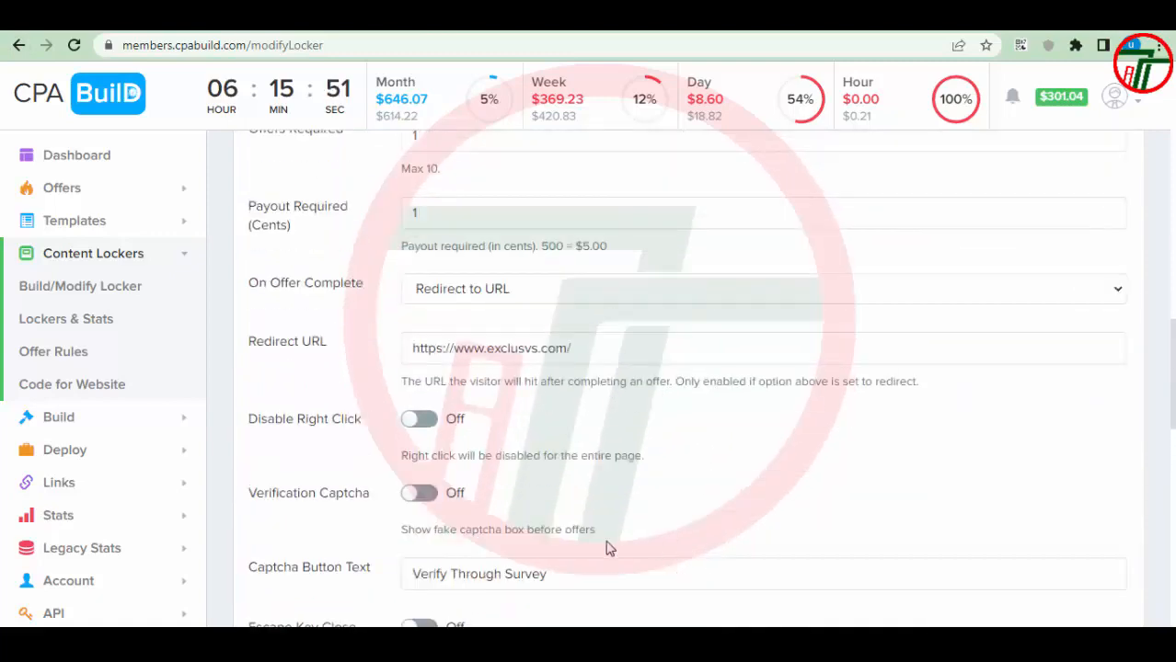
{"action": "scroll", "coordinate": [607, 549], "scroll_direction": "down", "scroll_amount": 11}
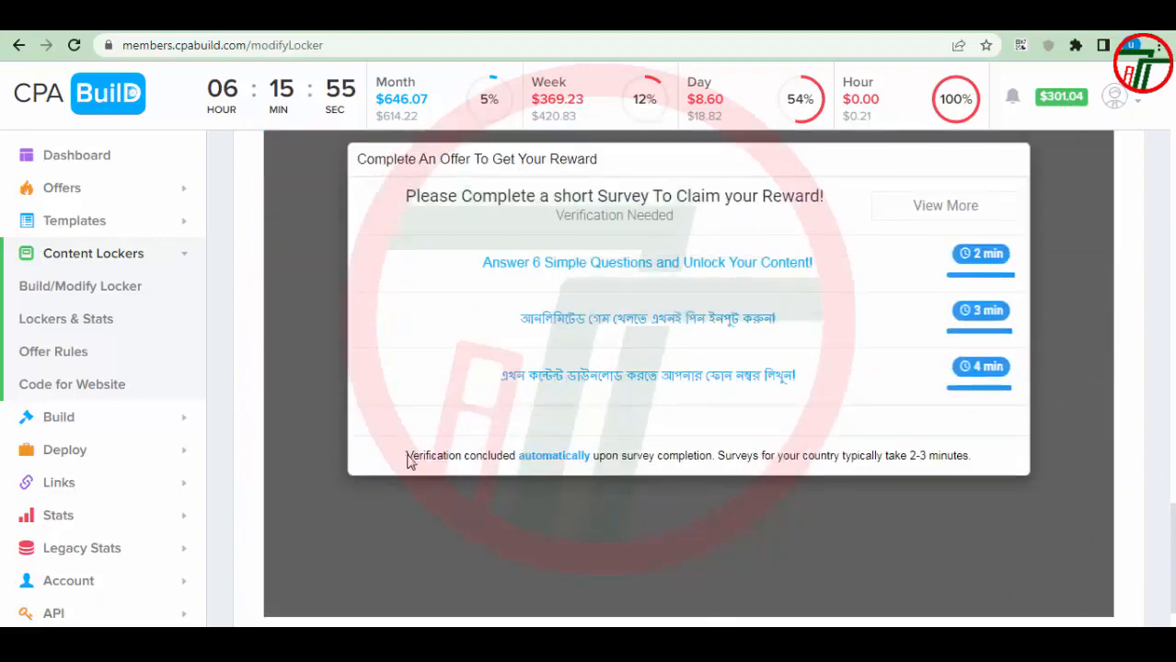
{"action": "left_click_drag", "start_coordinate": [408, 462], "coordinate": [989, 467]}
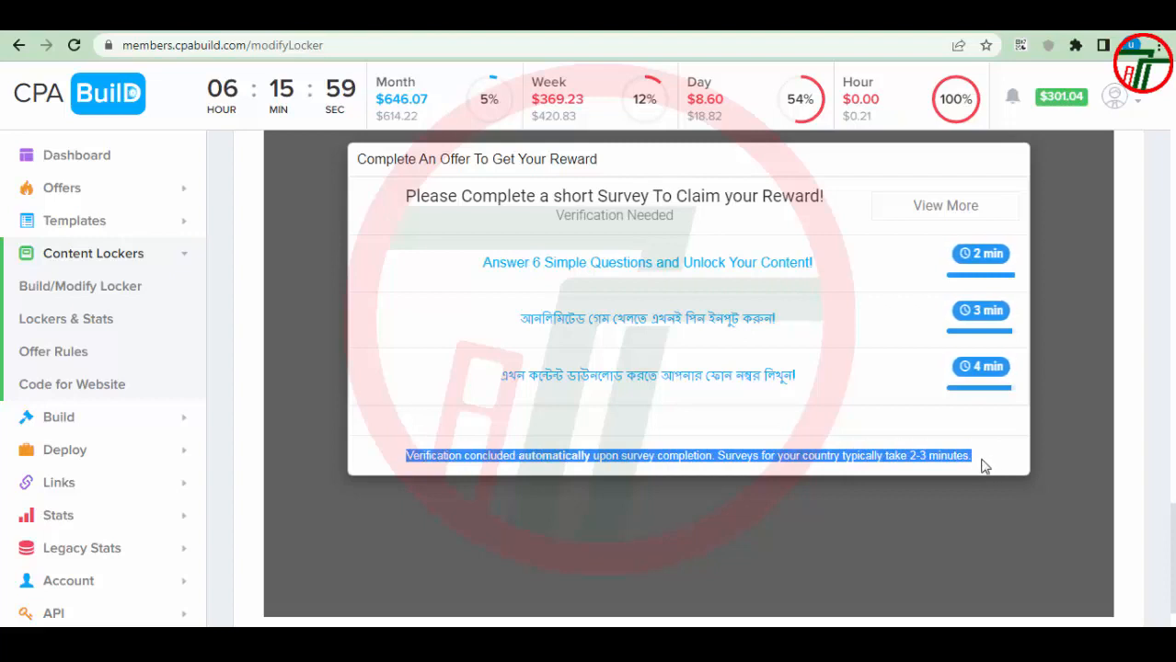
{"action": "left_click", "coordinate": [985, 467]}
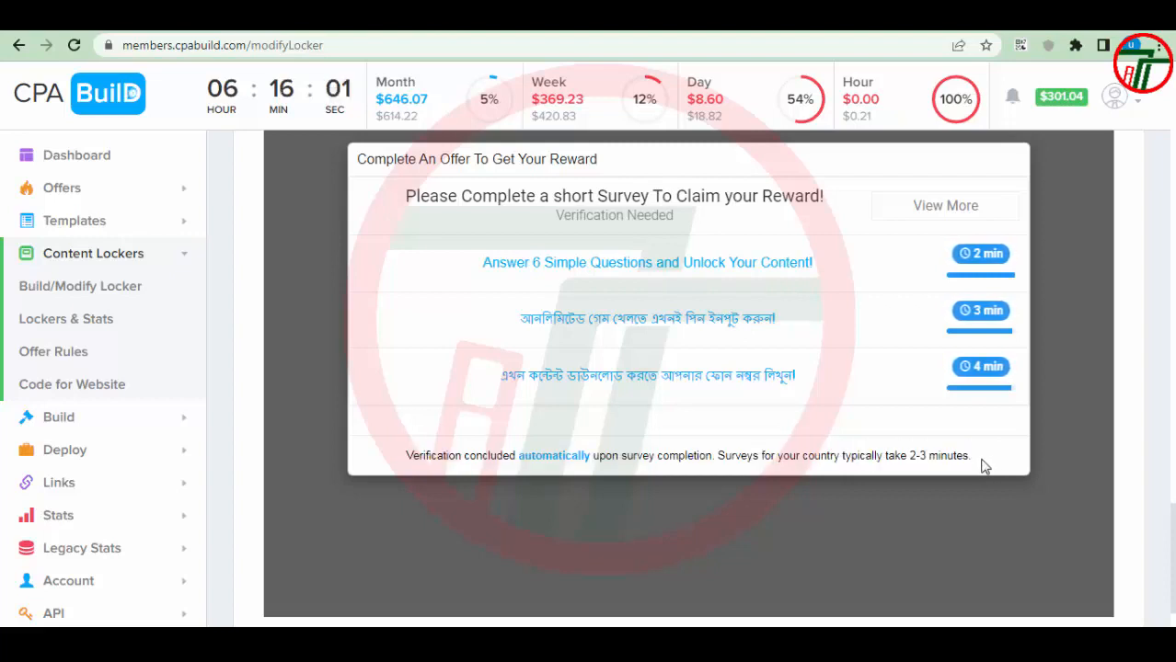